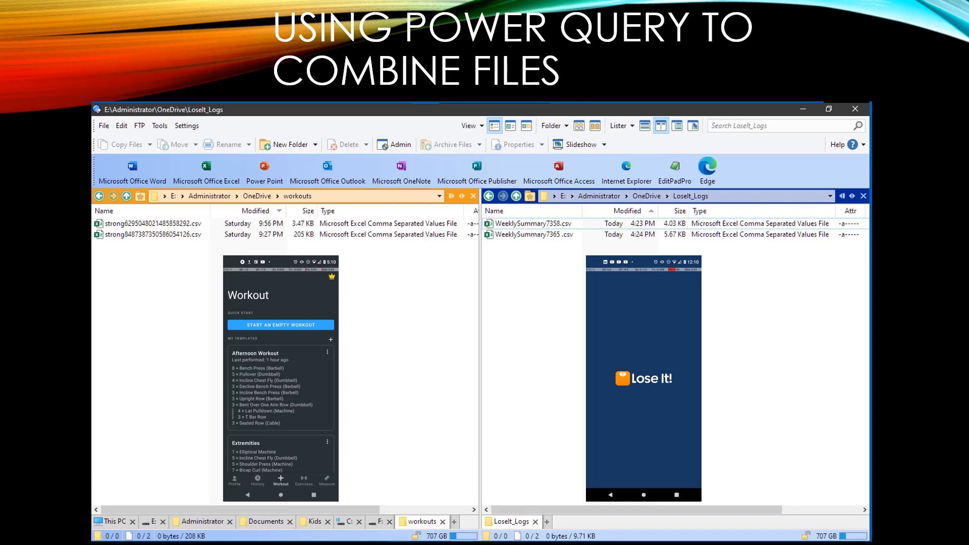
- Switch to EditPad Pro and examine the comma-separated fields in WeeklySummary7358.csv, marking the delimiter on one row
key(Right)
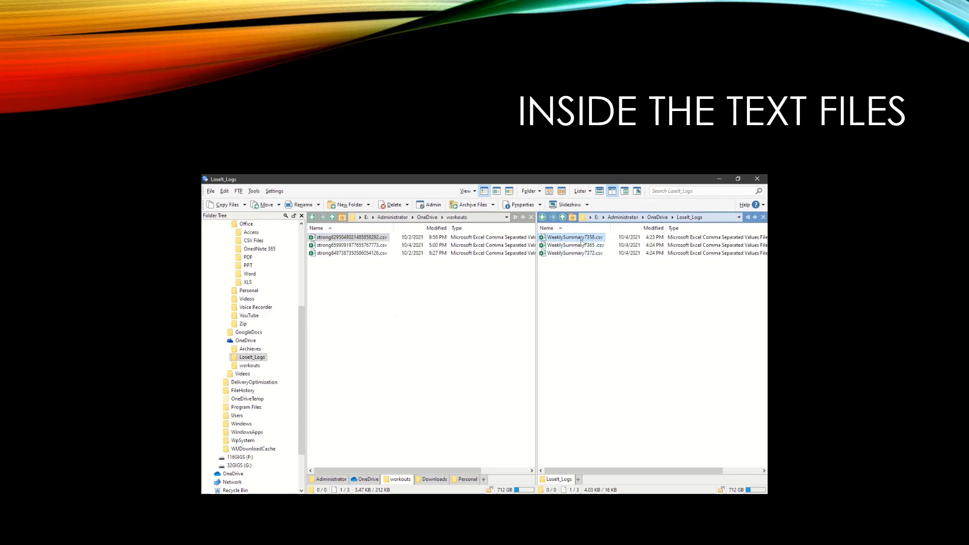
mouse_move(582, 241)
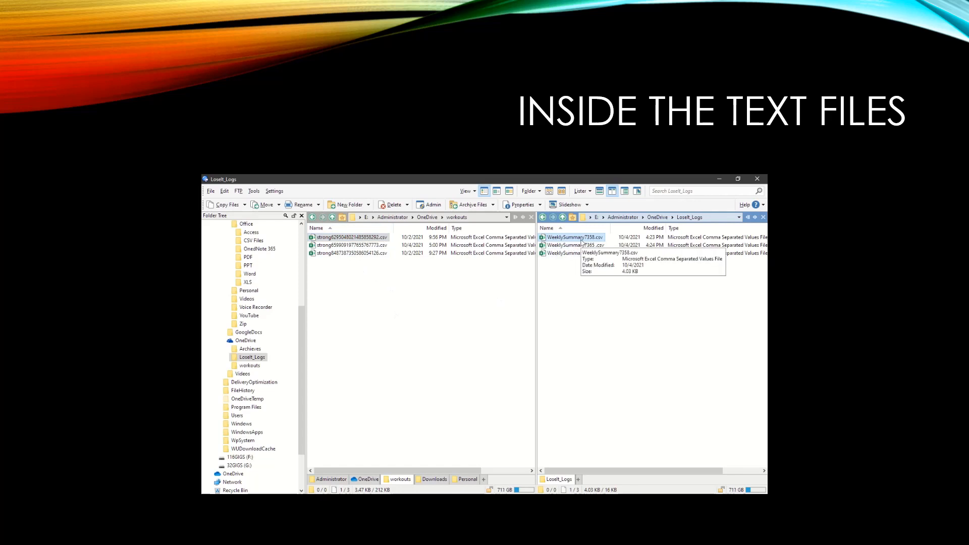
key(alt+Tab)
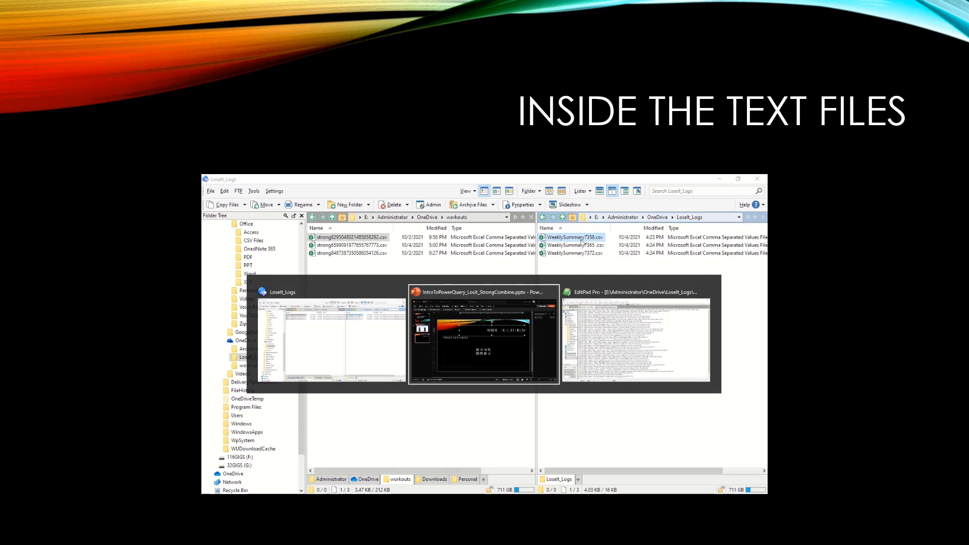
key(Tab)
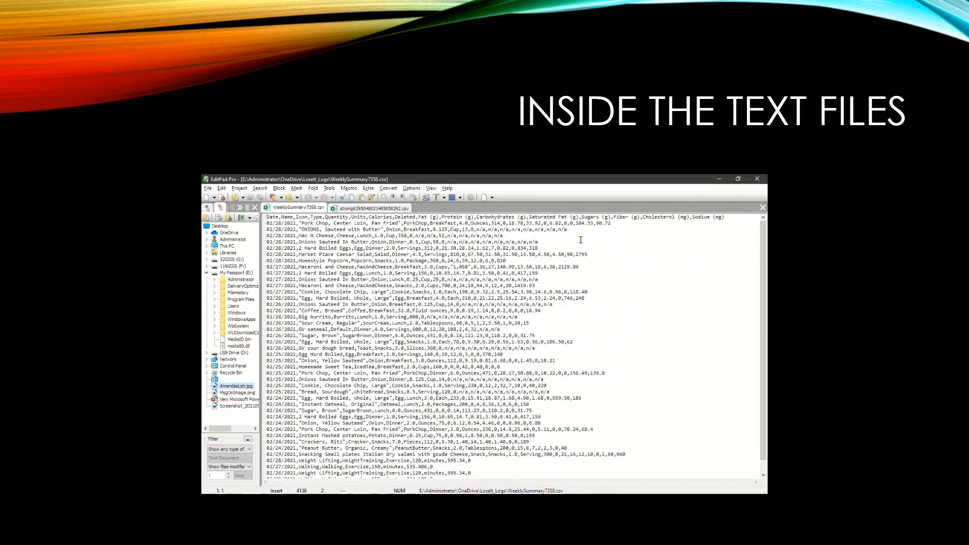
click(377, 274)
drag(377, 274, 384, 275)
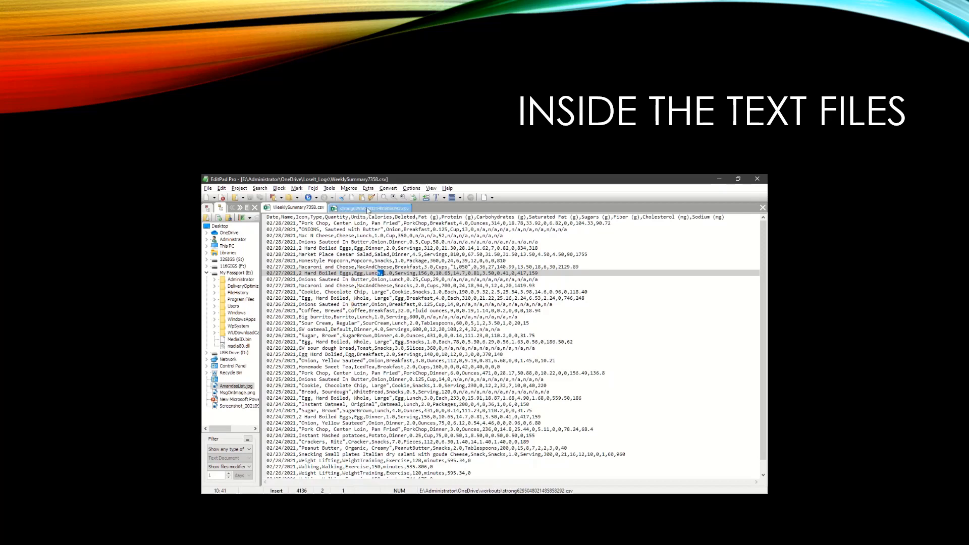
- Show strong6295048021485858292.csv and examine the semicolon between its fields, marking it on a Pullover row
click(368, 208)
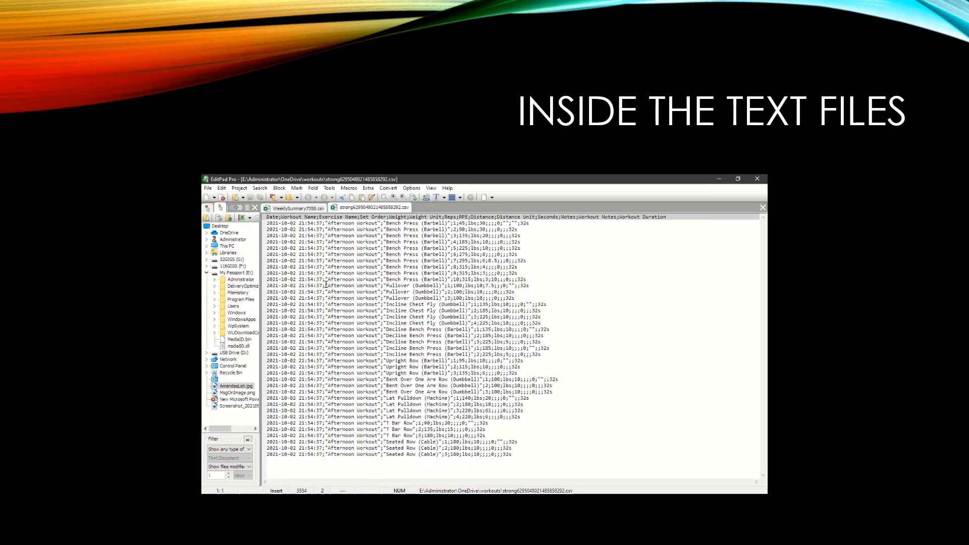
drag(318, 287, 326, 286)
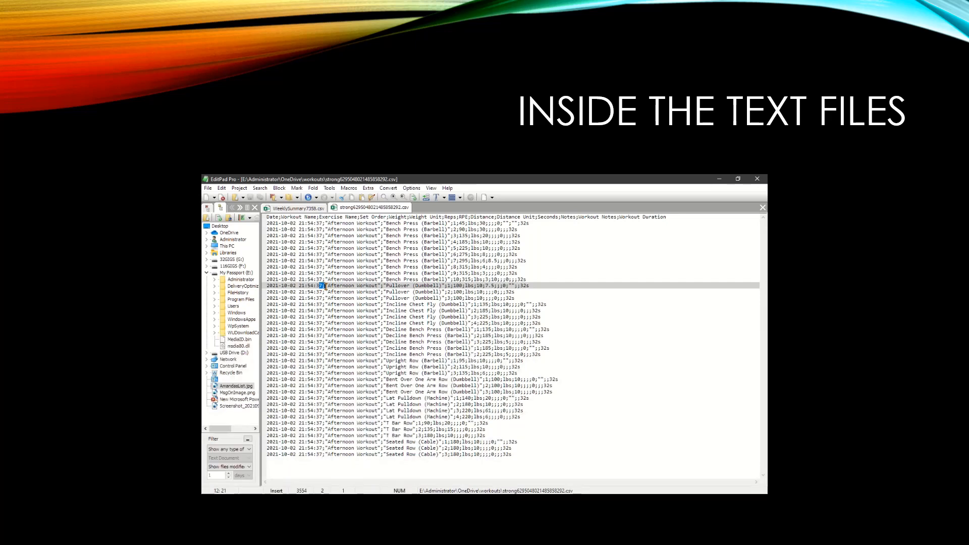
click(340, 280)
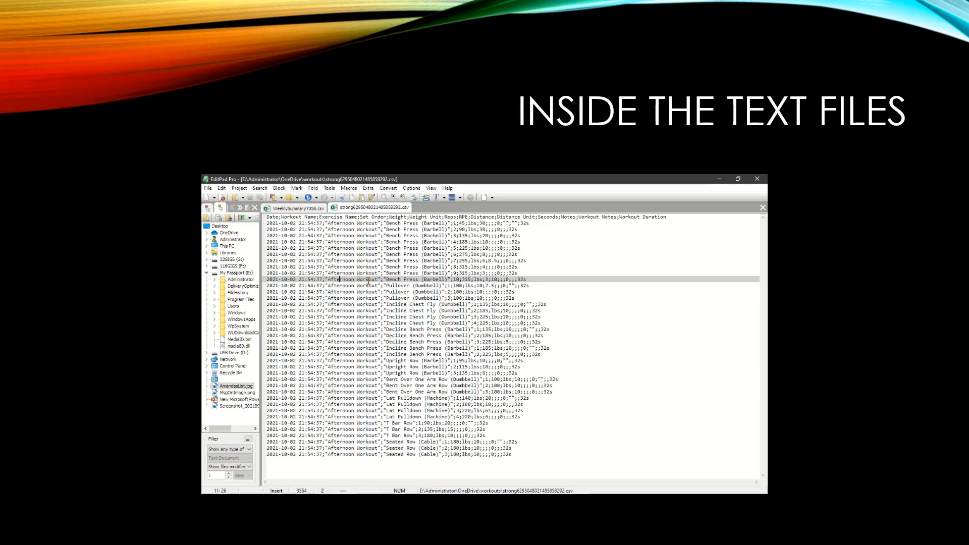
- Switch to the file manager and look over the CSV files in the workouts and LoseIt_Logs folders
key(alt+Tab)
click(368, 254)
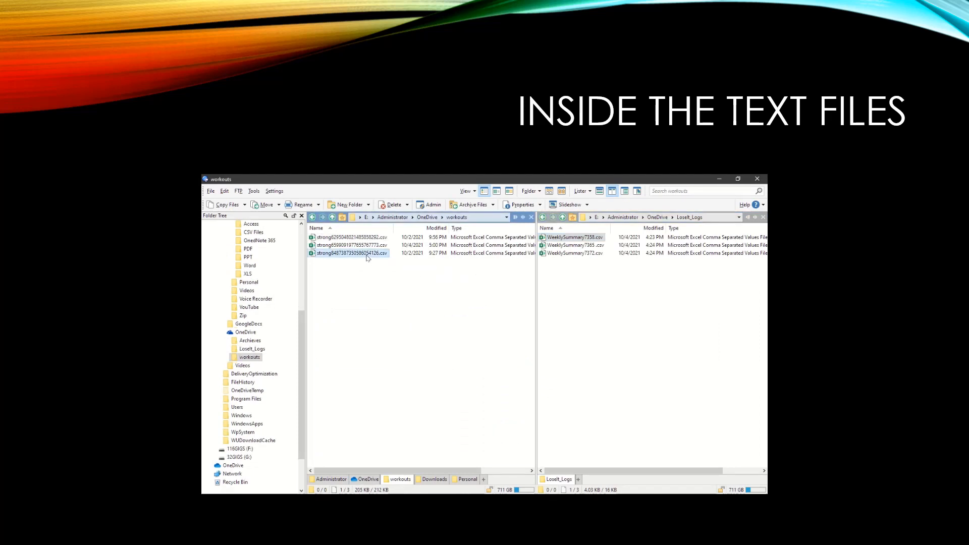
shift+click(374, 245)
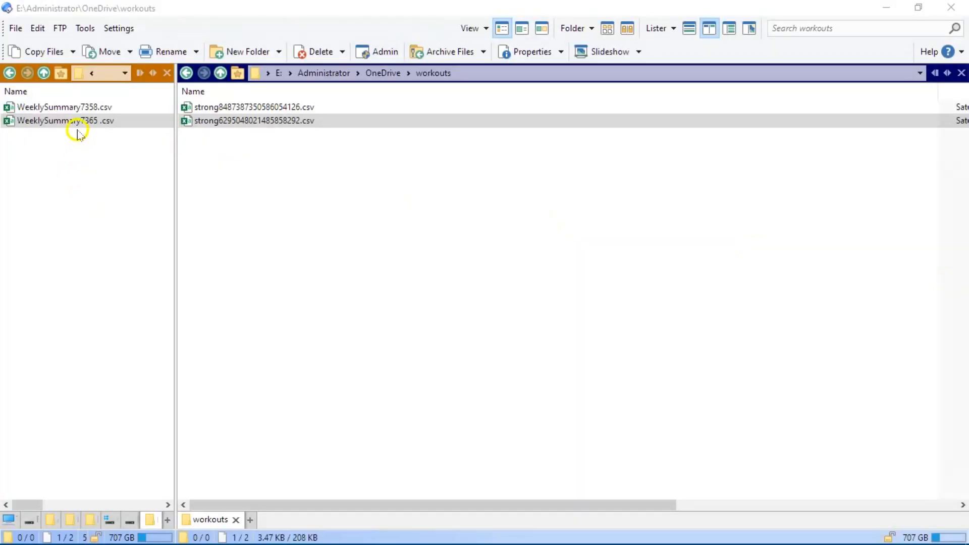
click(64, 108)
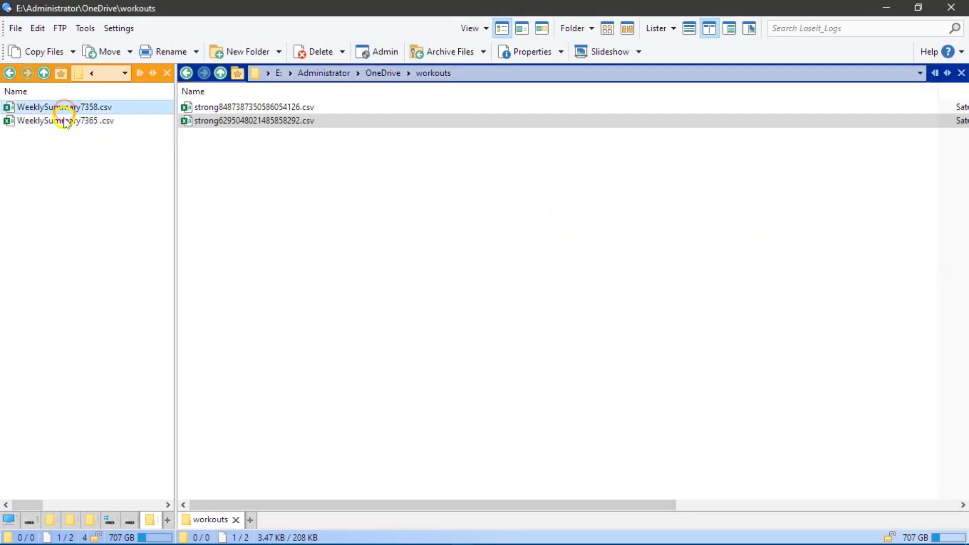
click(62, 122)
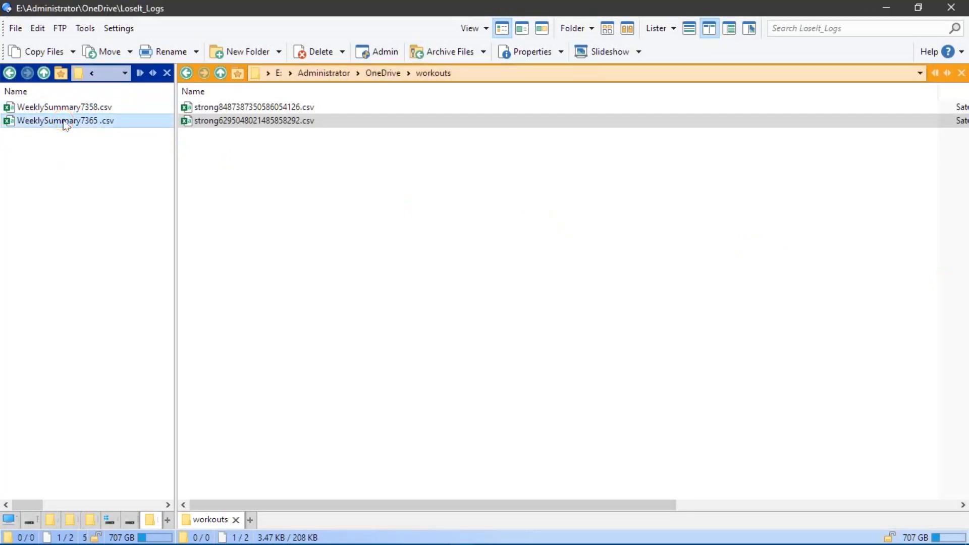
click(218, 110)
click(210, 123)
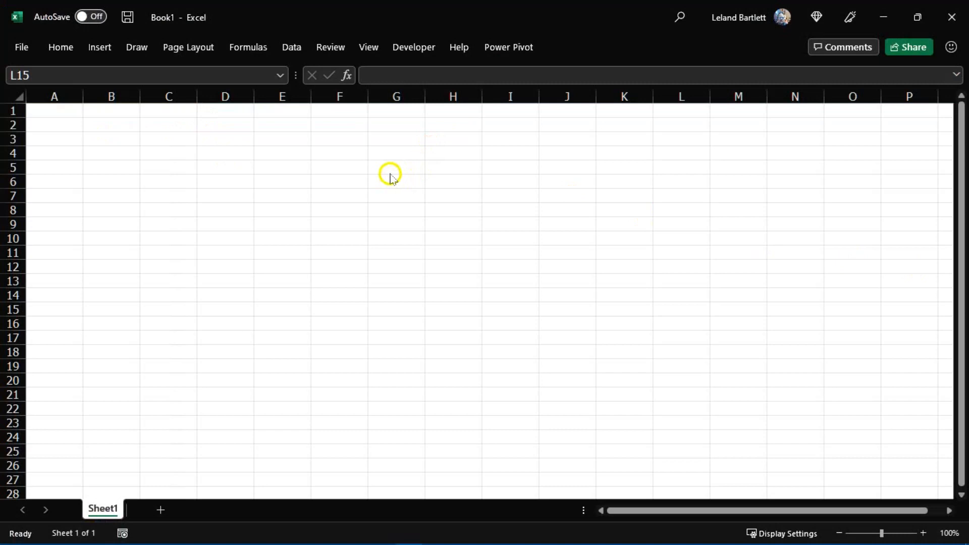
- In Excel, start a data import from a folder, using the LoseIt_Logs folder in OneDrive as the source
click(287, 47)
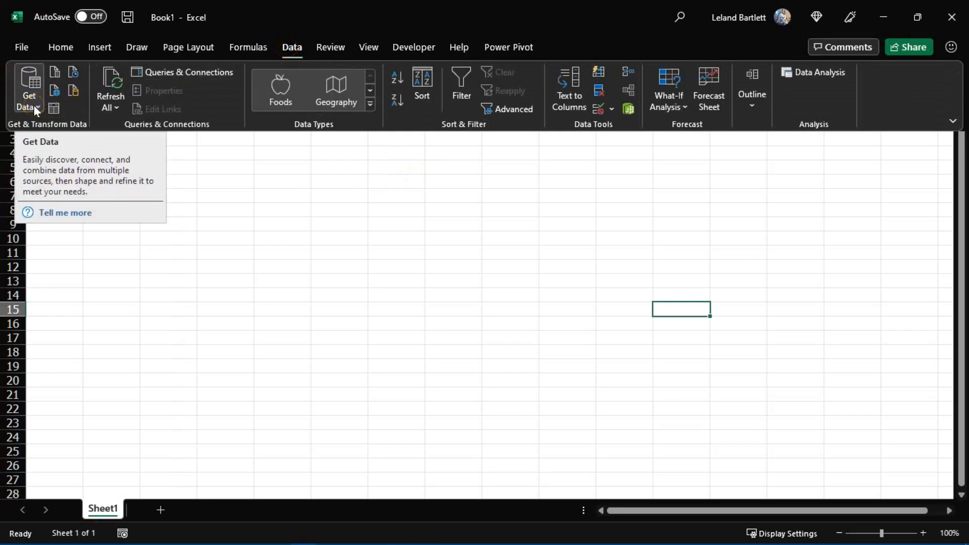
click(34, 105)
mouse_move(71, 134)
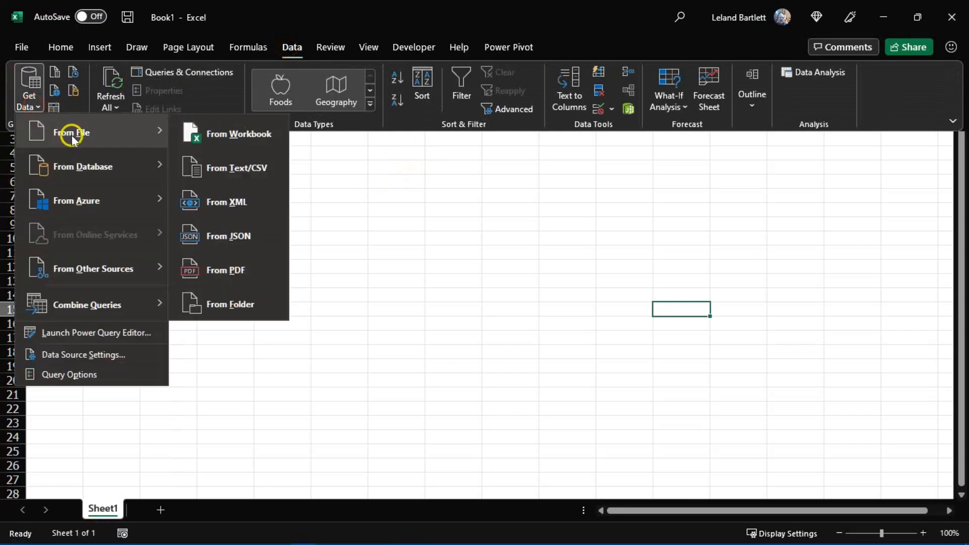
click(254, 307)
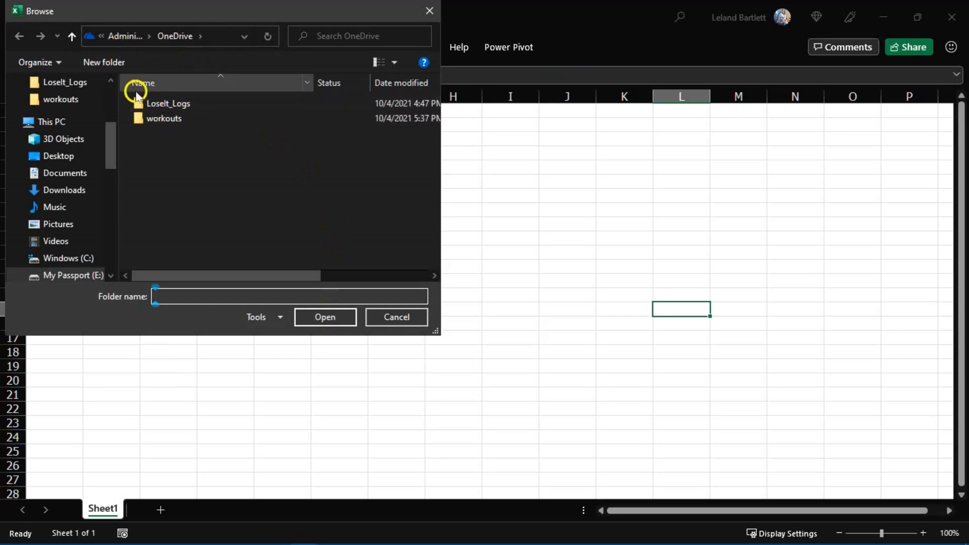
double_click(178, 106)
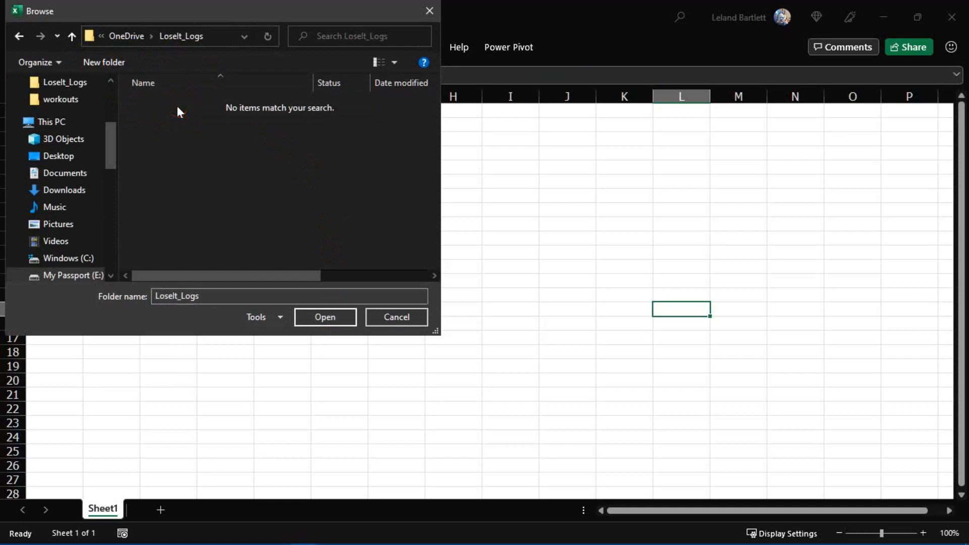
click(330, 316)
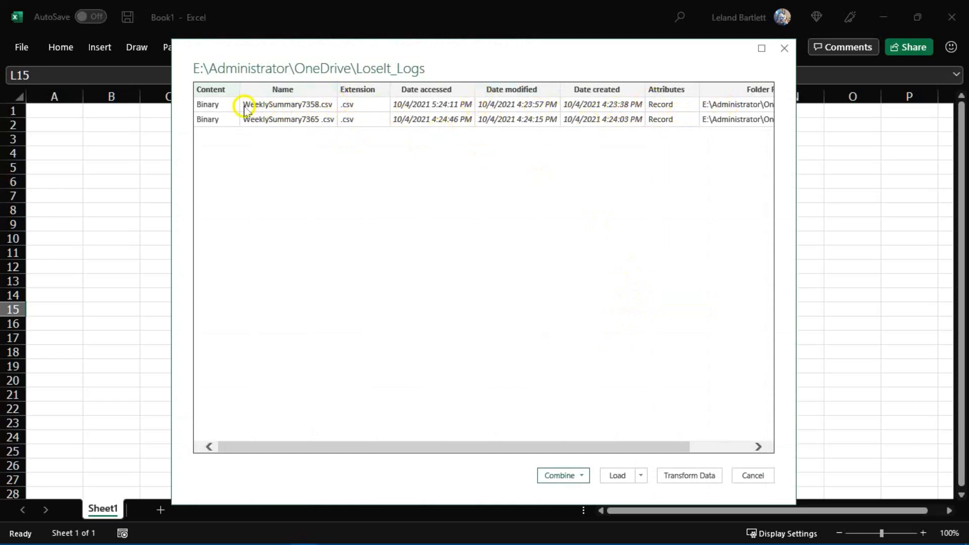
- Combine and transform the folder's files, keeping First file as the sample and Comma as the delimiter
click(583, 476)
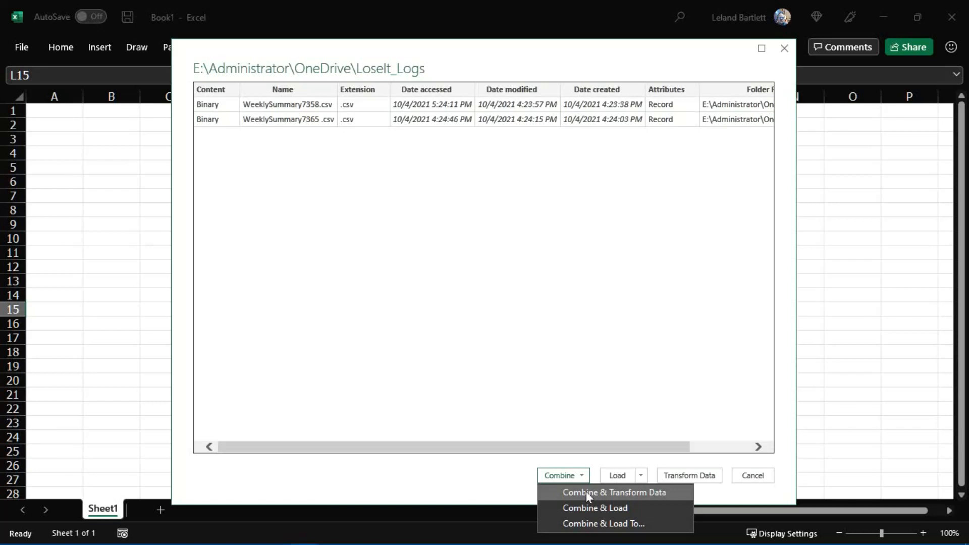
click(586, 492)
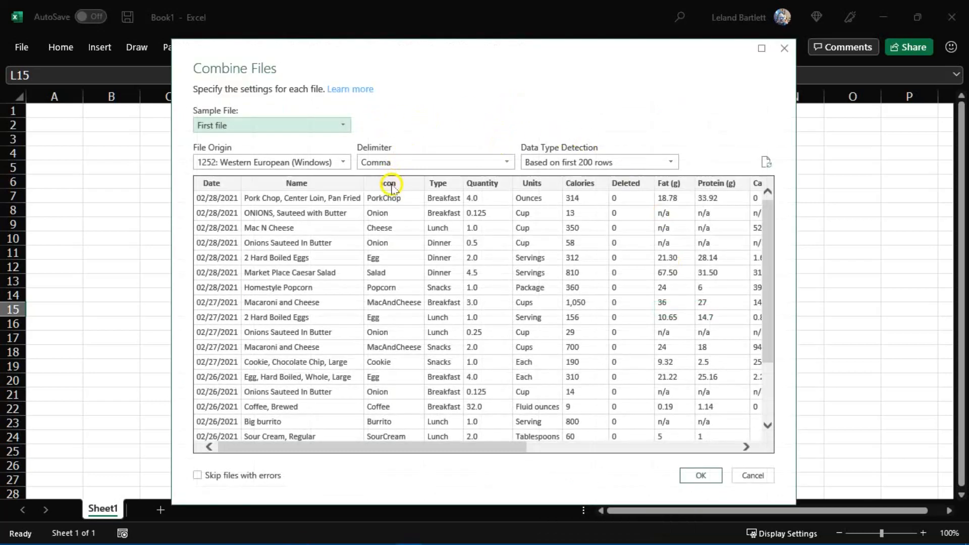
click(282, 126)
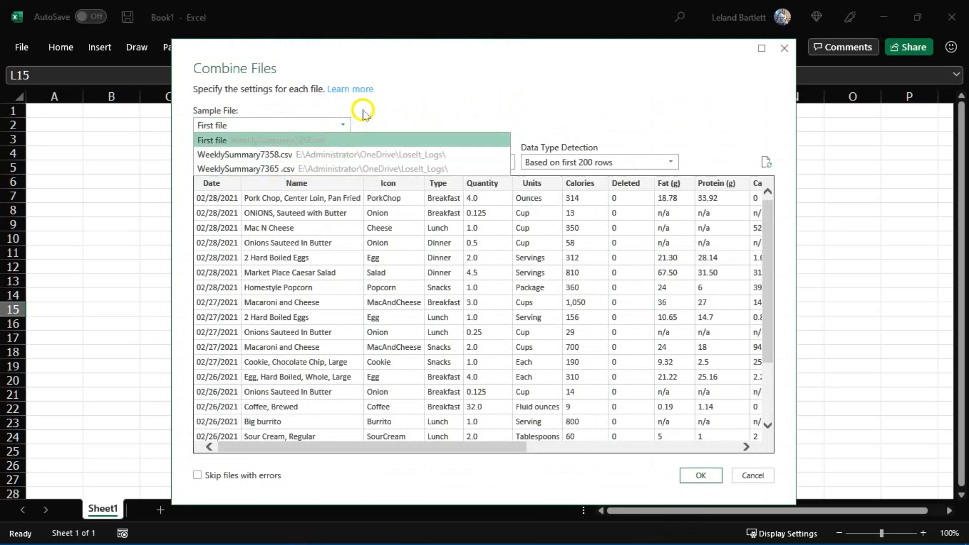
click(380, 97)
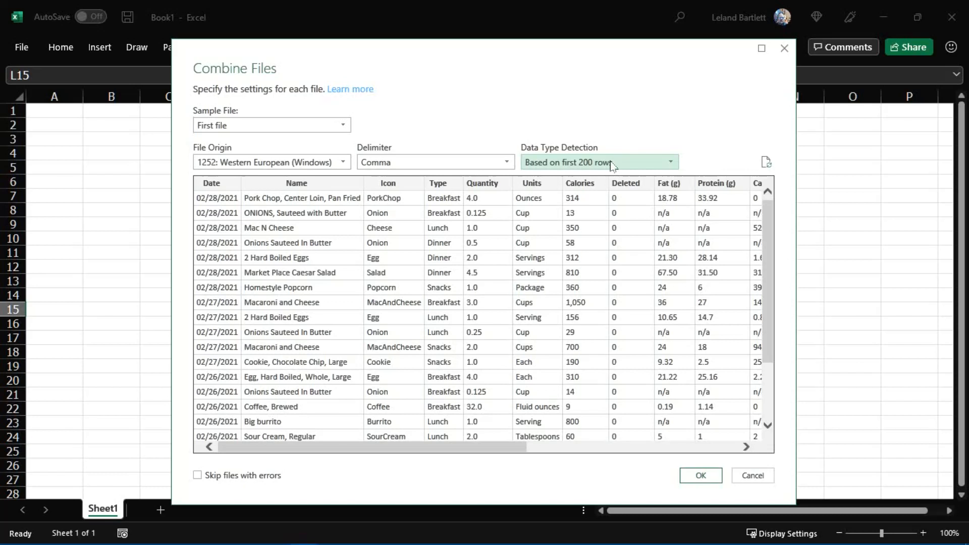
click(697, 480)
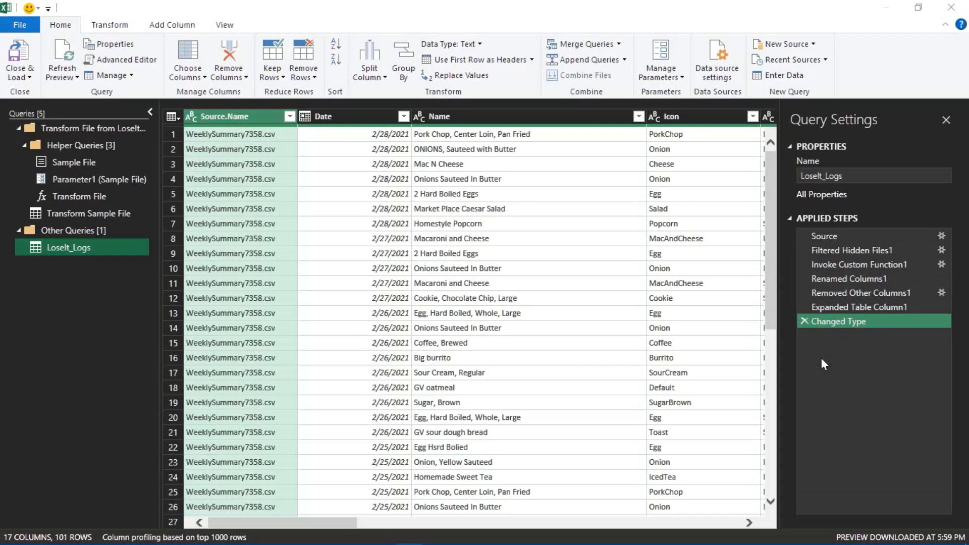
- Remove the Source.Name column from the LoseIt_Logs query, deleting the Removed Columns step once and repeating the removal
click(251, 273)
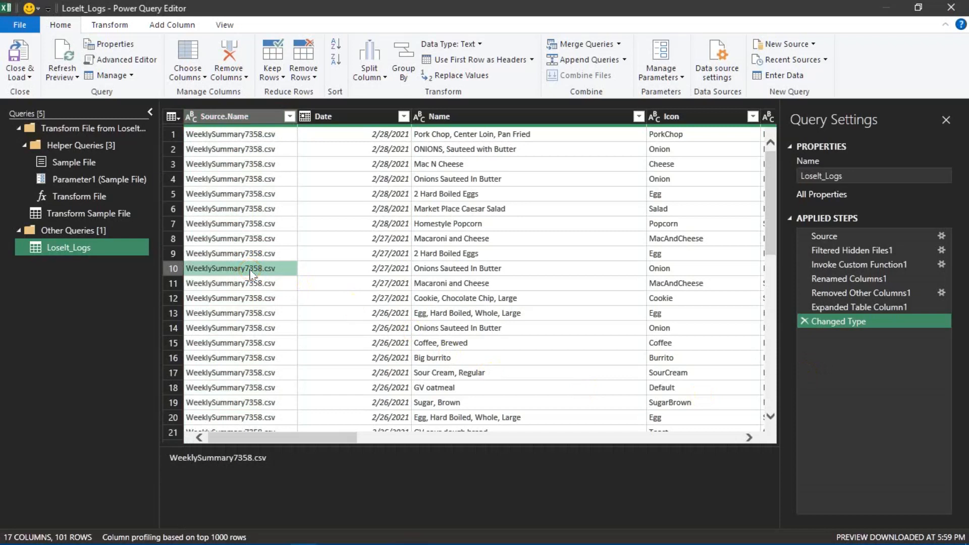
click(224, 117)
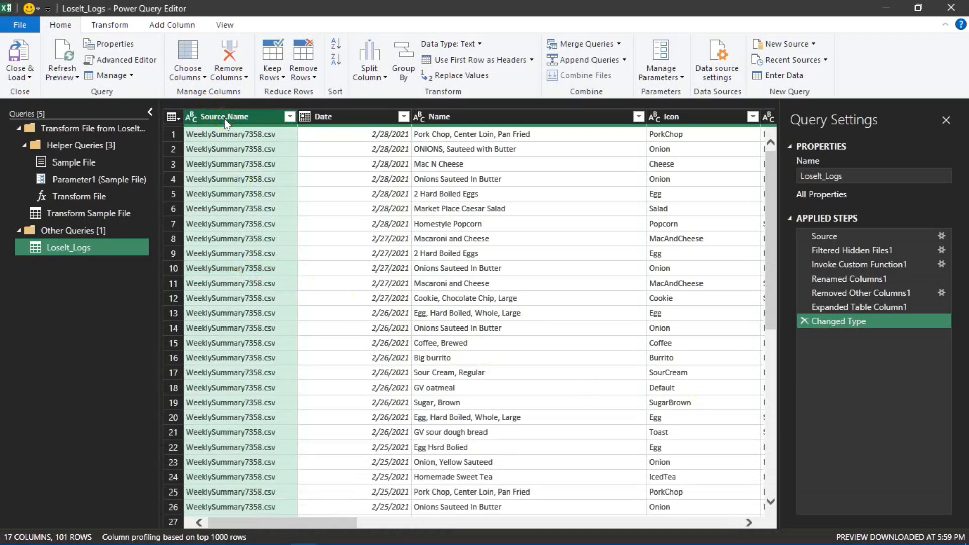
click(233, 63)
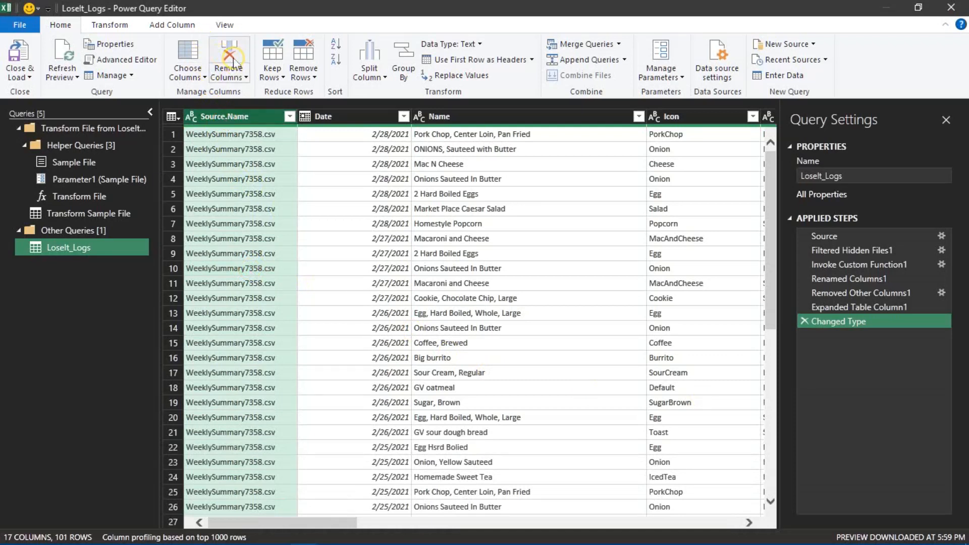
click(233, 63)
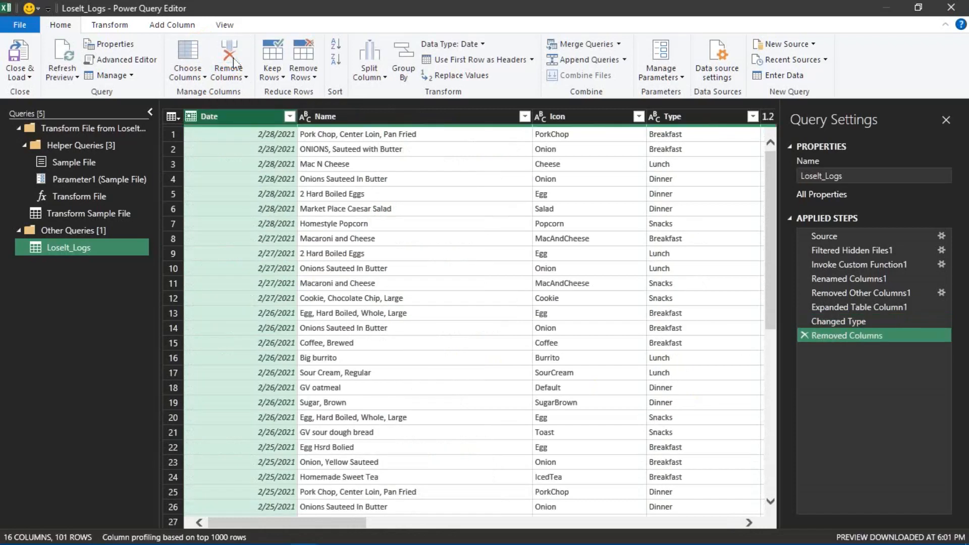
click(805, 336)
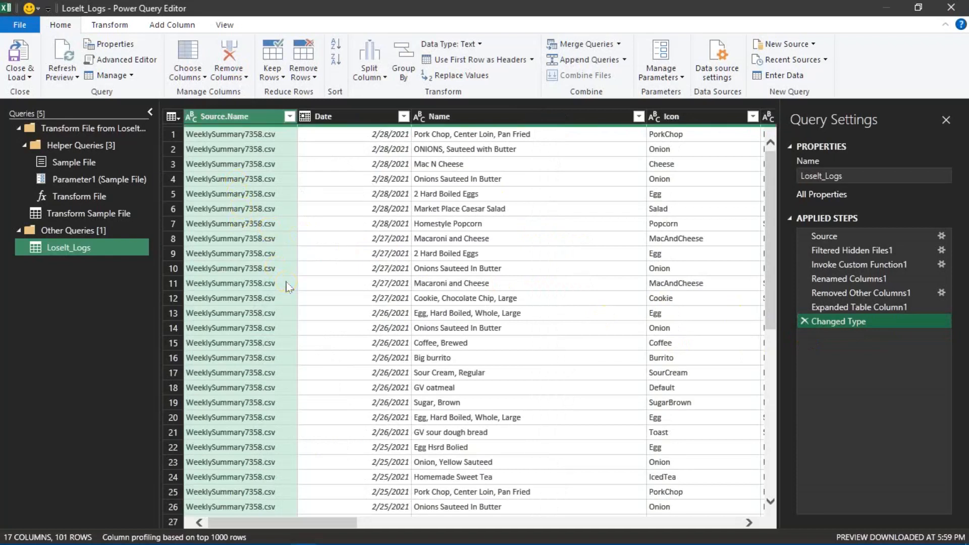
click(236, 52)
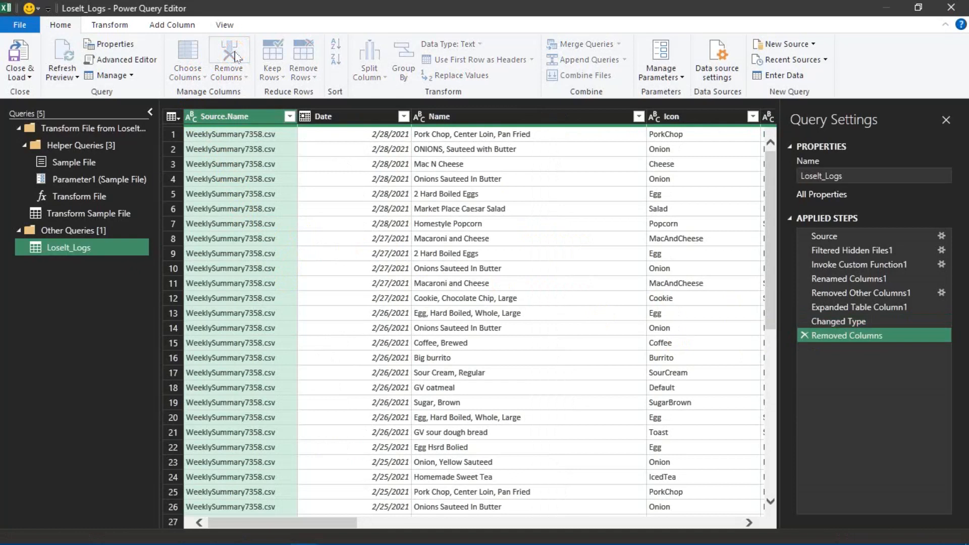
- Review the query's remaining columns and their data types, and show the data type choices for the Date column
click(750, 523)
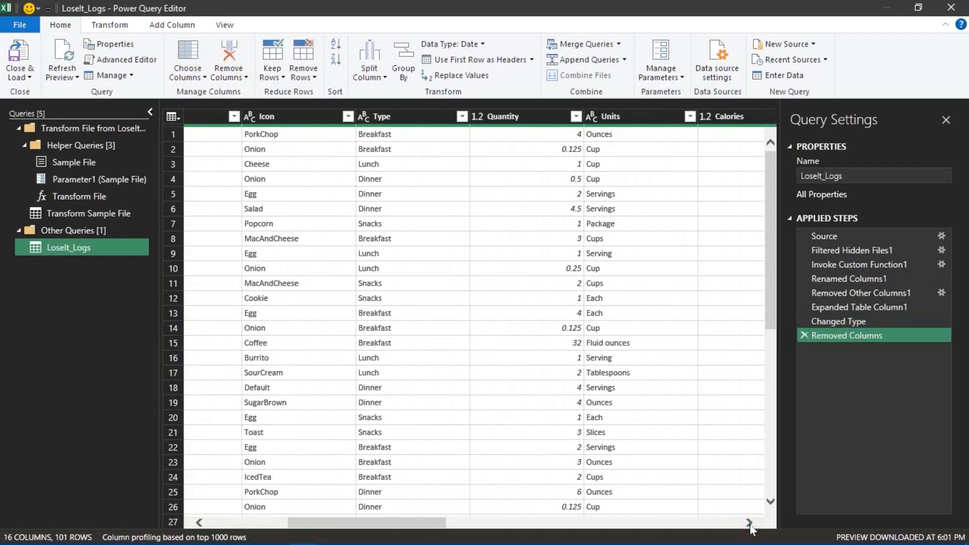
click(750, 525)
click(750, 525)
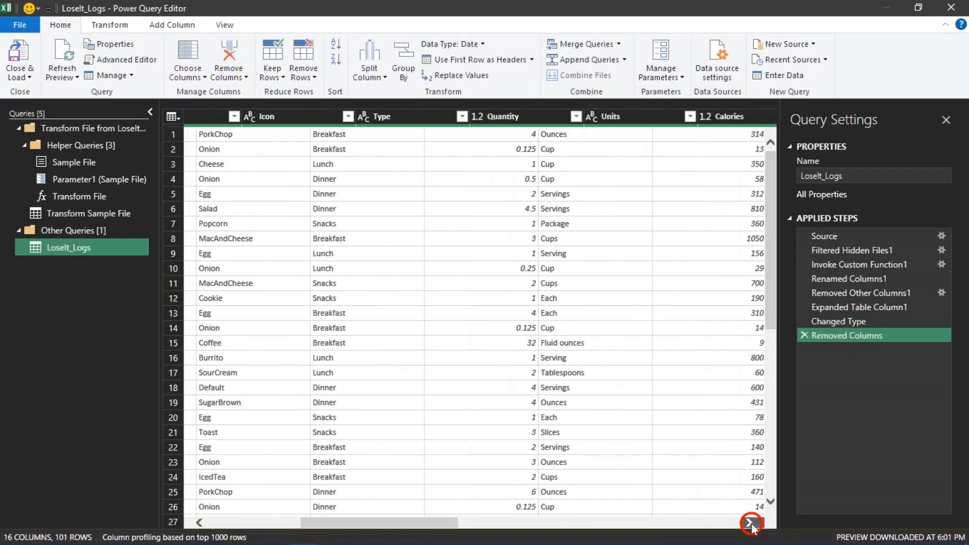
click(750, 525)
click(750, 525)
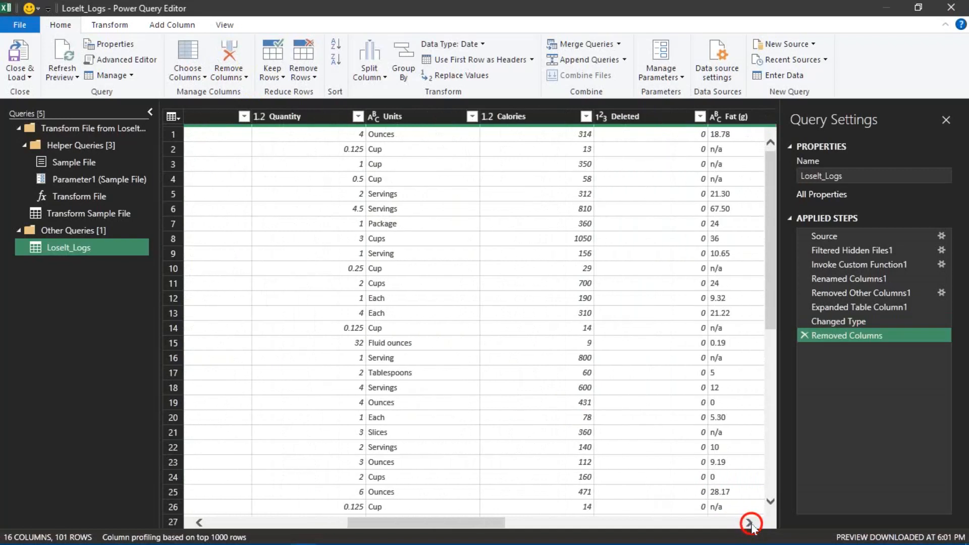
click(750, 525)
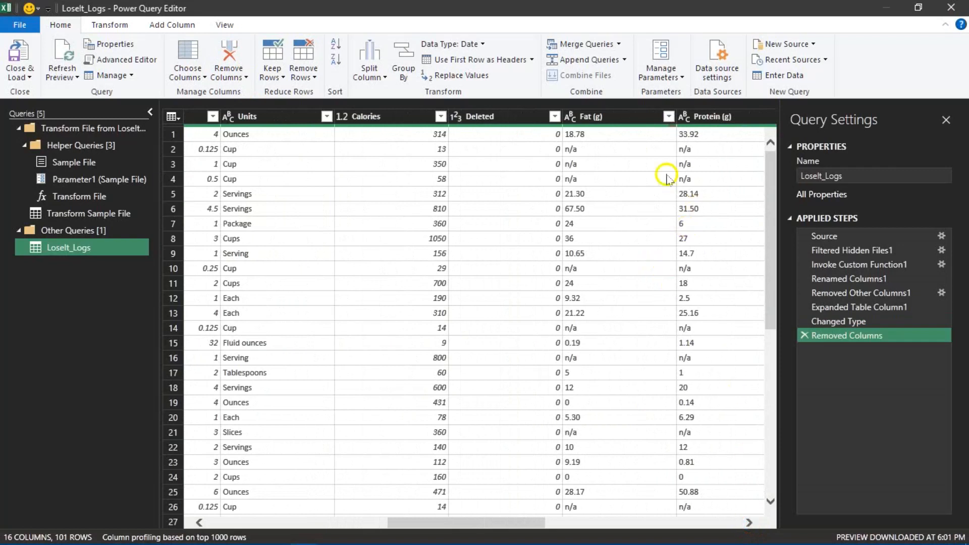
drag(440, 522, 162, 524)
click(192, 118)
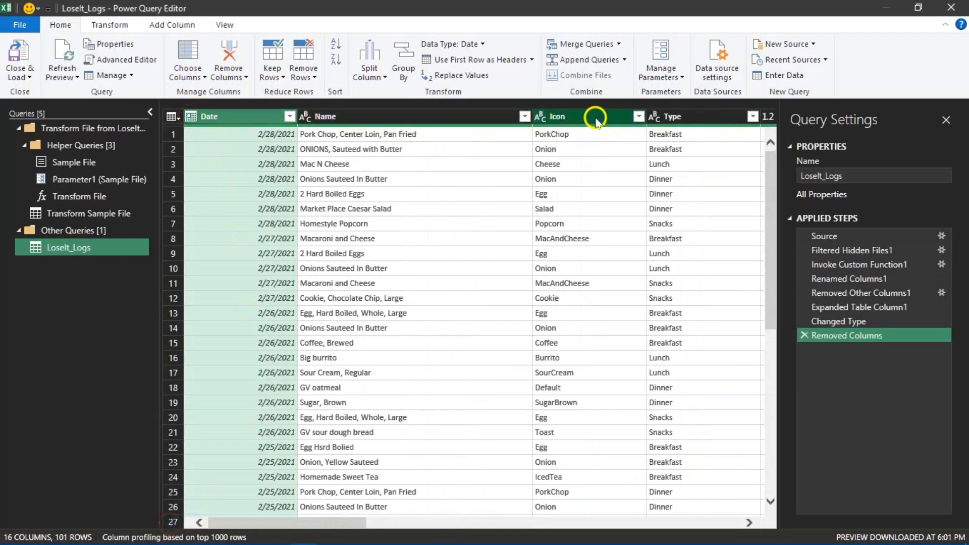
click(192, 119)
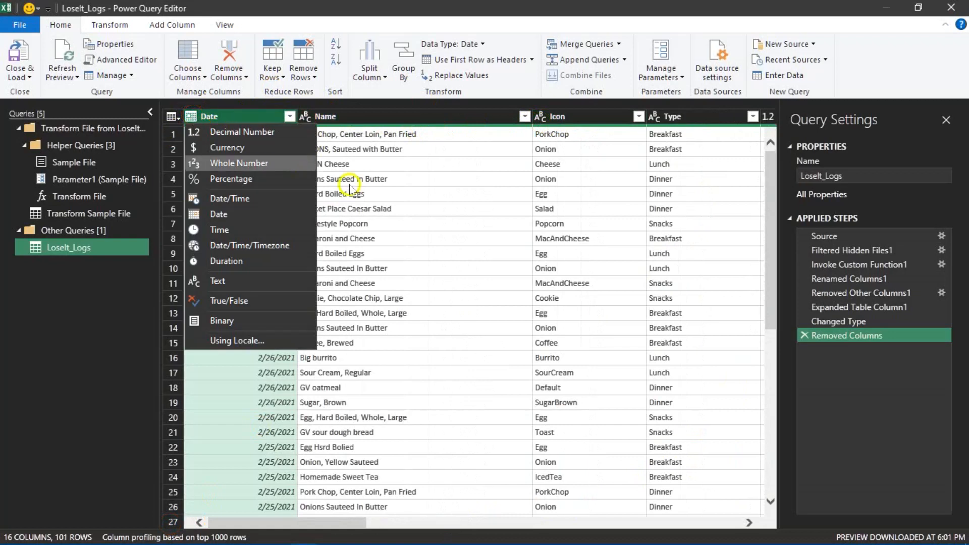
- Close the Date column's data type choices unchanged and remove the Deleted column from the LoseIt_Logs query
click(392, 195)
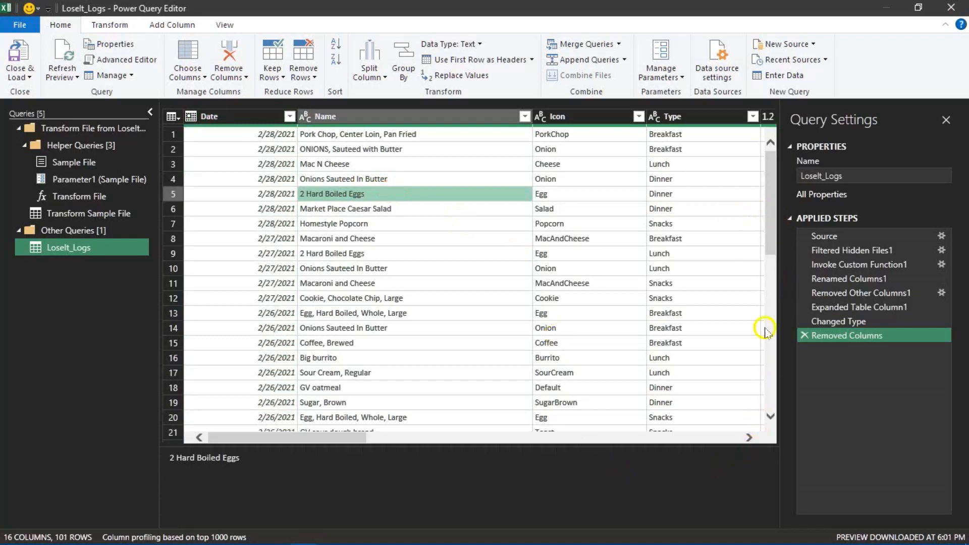
click(749, 439)
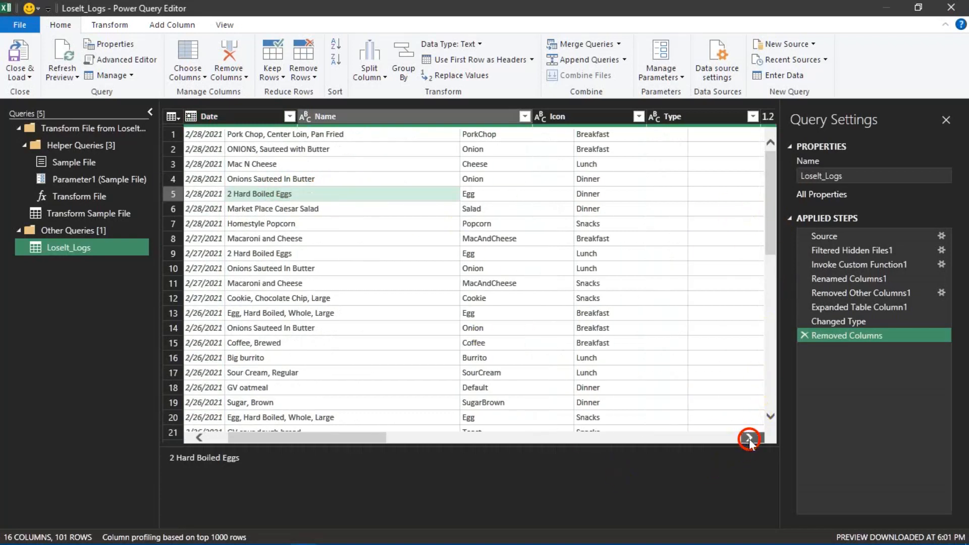
click(749, 438)
click(749, 438)
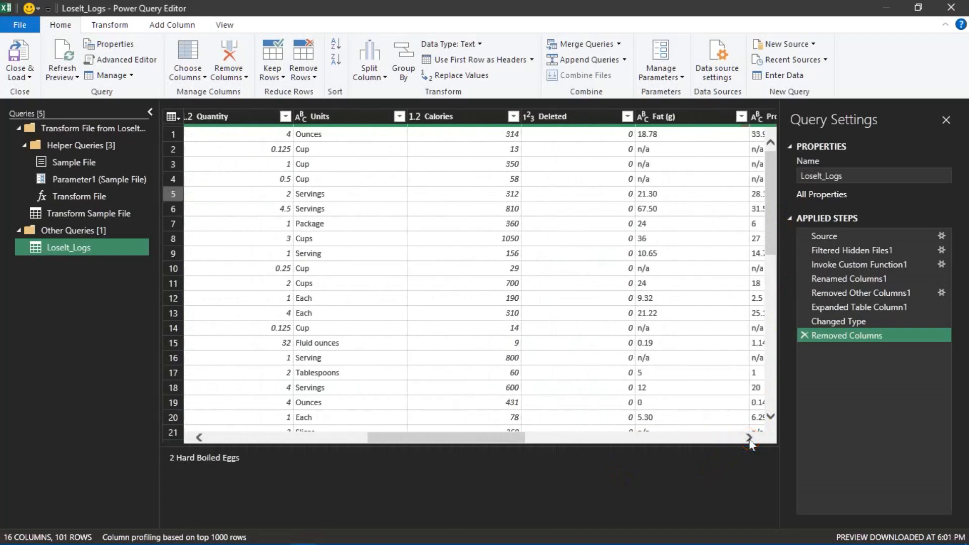
click(580, 120)
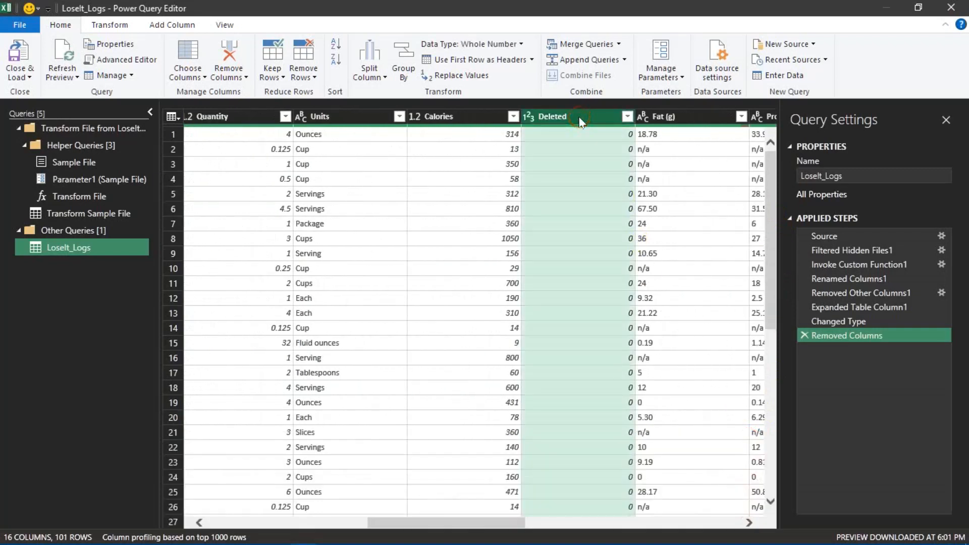
click(228, 64)
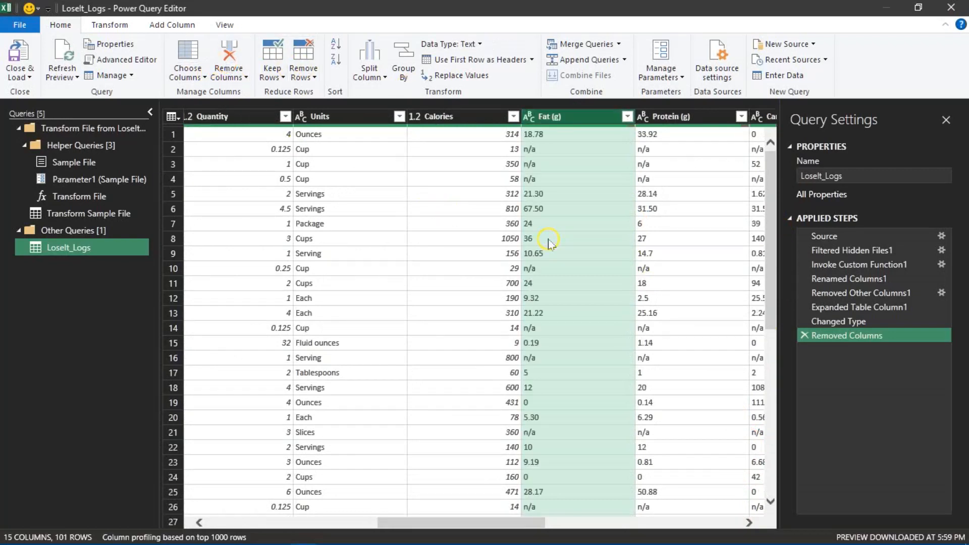
- Remove the Saturated Fat (g), Sugars (g), Fiber (g), Cholesterol (mg) and Sodium (mg) columns together
click(750, 523)
click(752, 523)
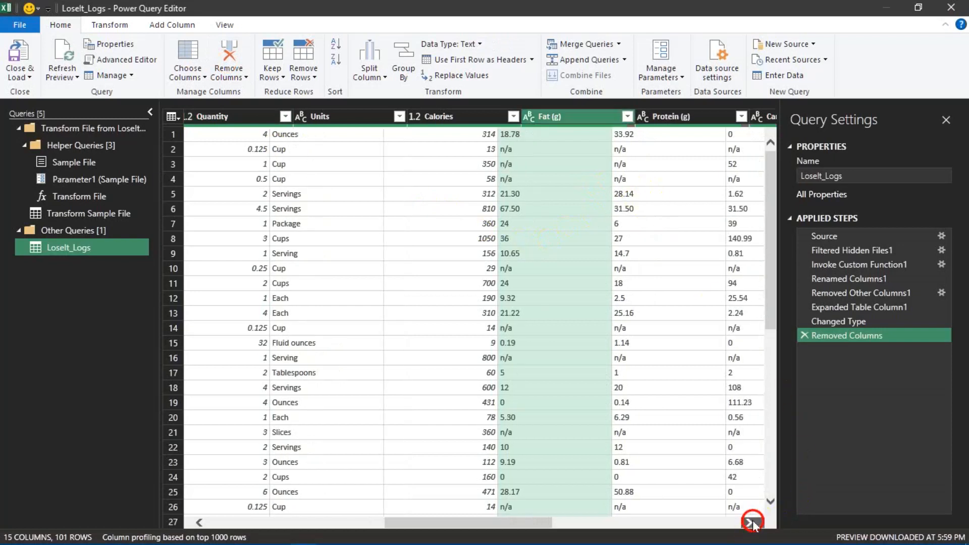
click(752, 523)
click(752, 523)
click(752, 523)
click(753, 523)
click(752, 523)
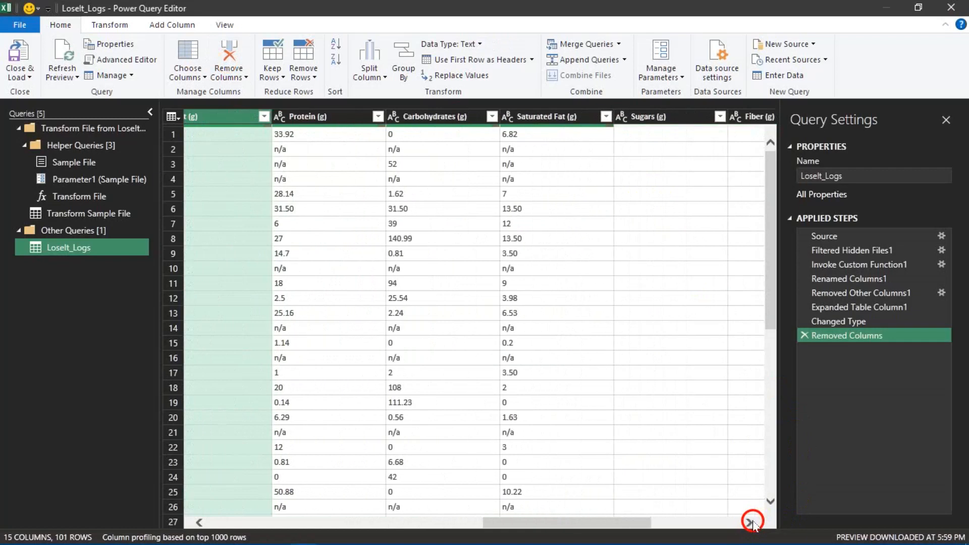
click(752, 523)
click(752, 523)
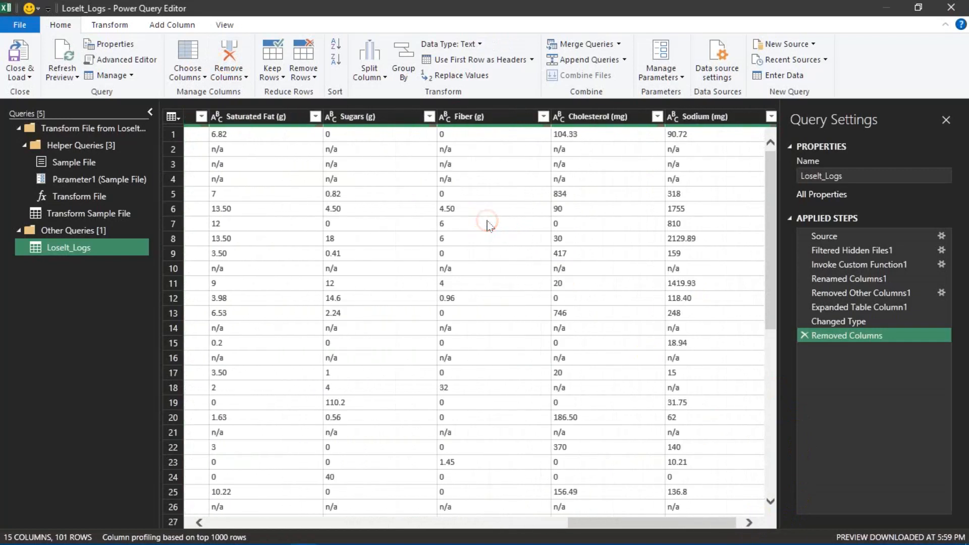
click(265, 120)
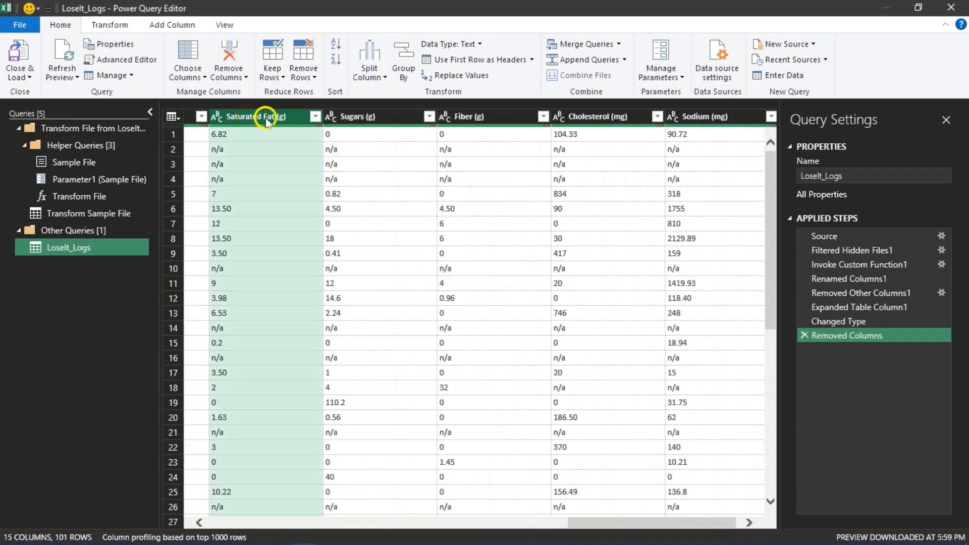
ctrl+click(353, 117)
ctrl+click(484, 119)
ctrl+click(605, 116)
ctrl+click(707, 115)
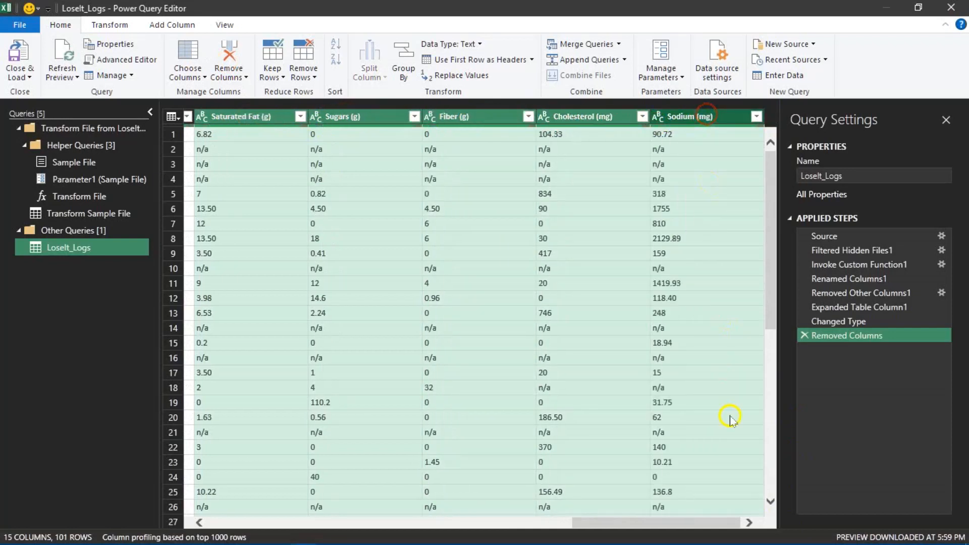
click(749, 523)
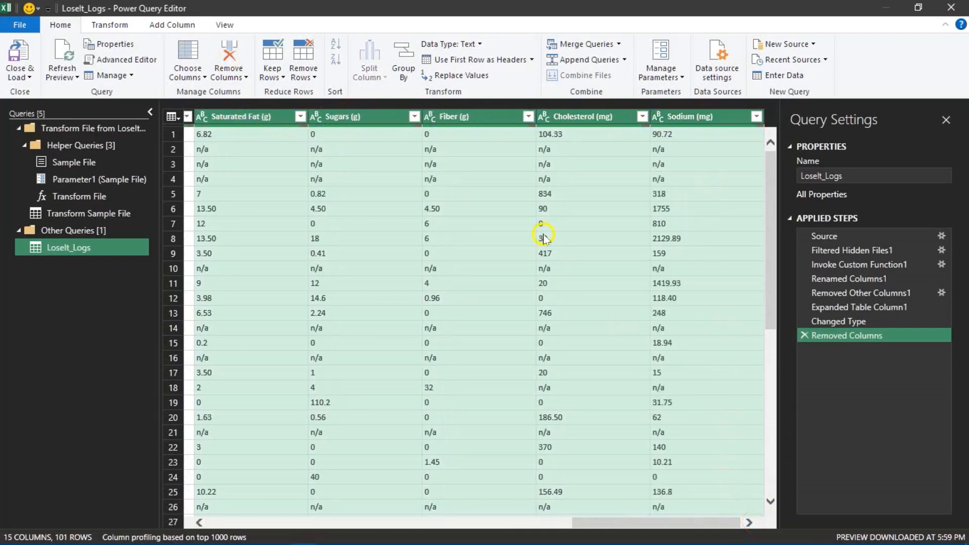
click(229, 51)
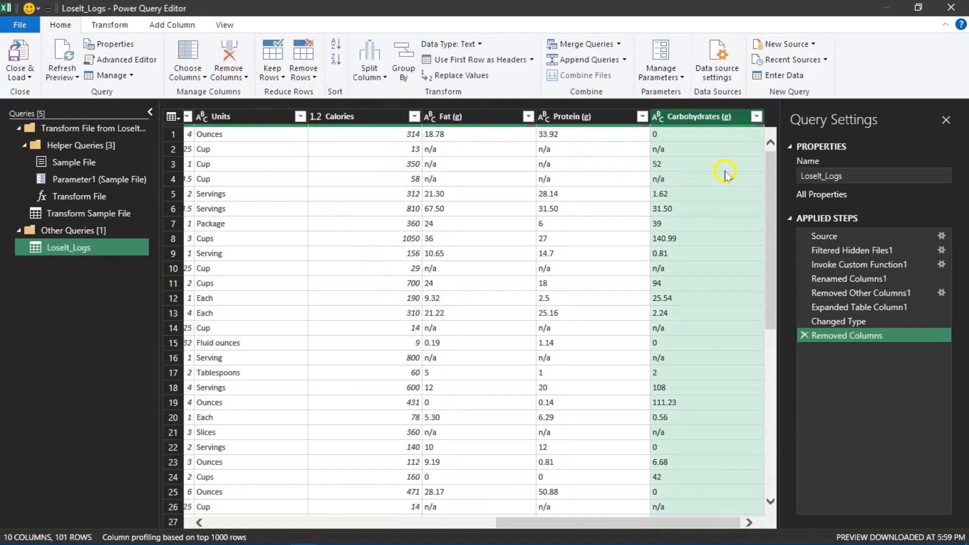
- Try changing the Fat (g) column's data type to Decimal Number and check the column's error summary
drag(735, 523, 646, 529)
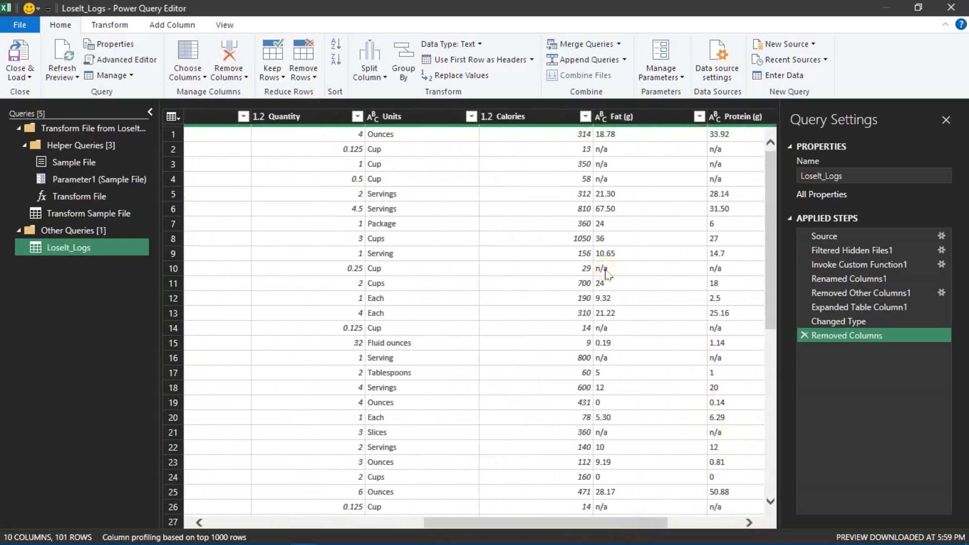
click(608, 116)
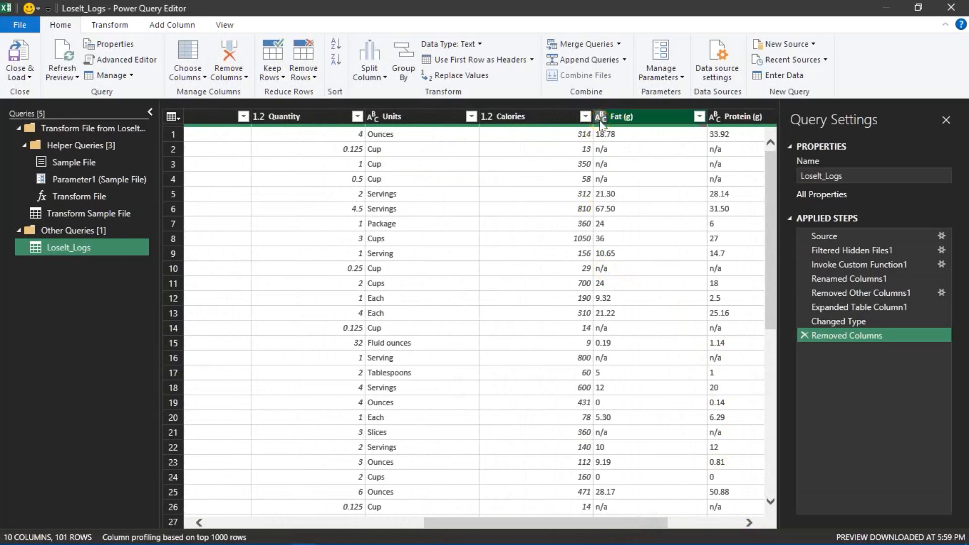
click(600, 122)
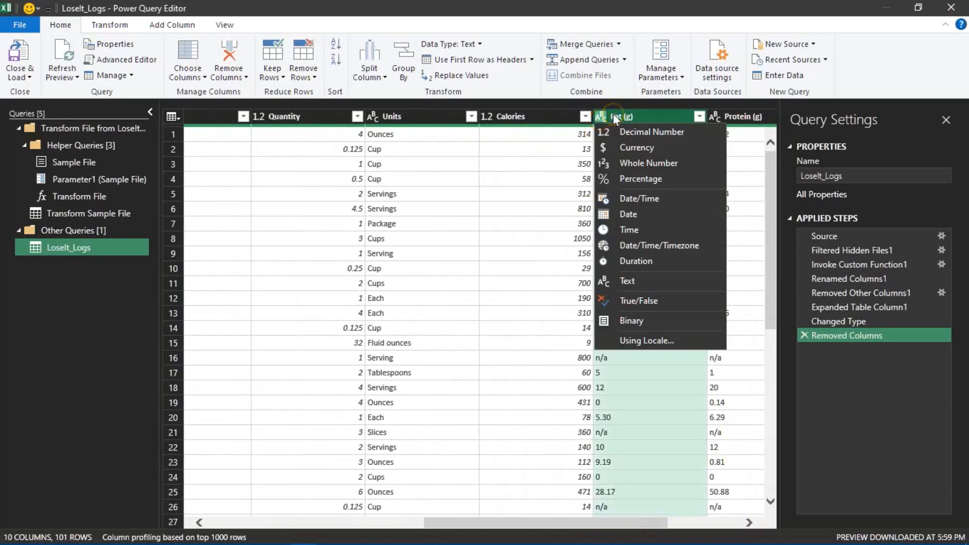
click(625, 133)
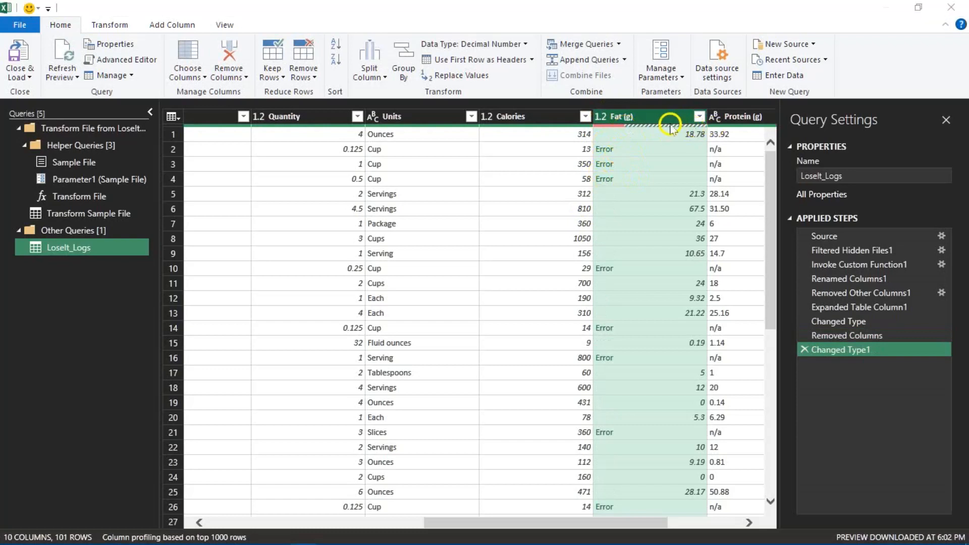
mouse_move(622, 127)
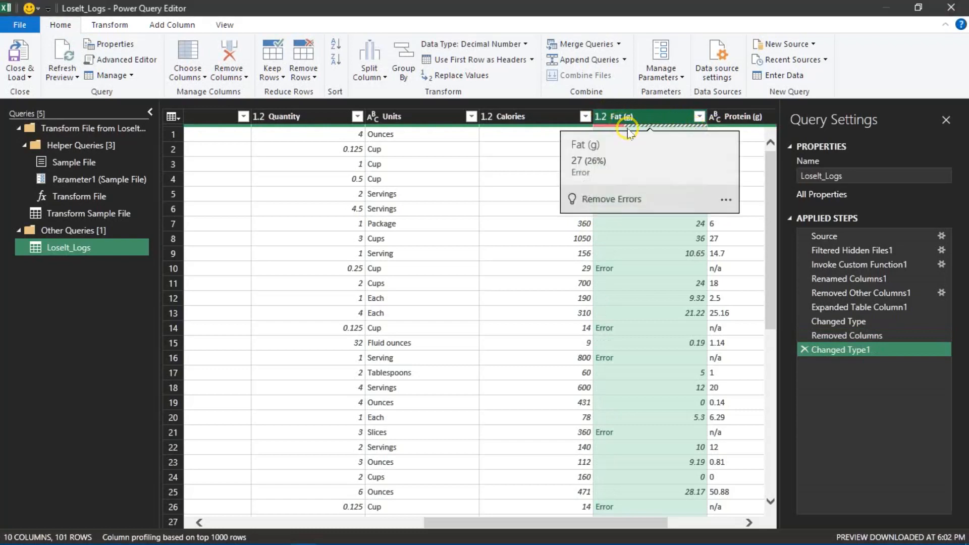
click(624, 129)
click(663, 129)
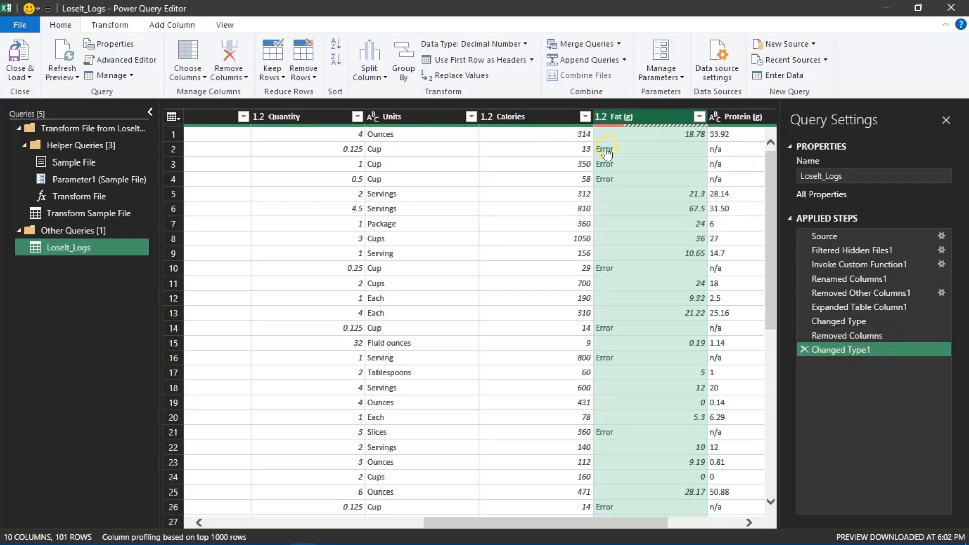
- Set the Fat (g) column's data type back to Text, replacing the current conversion
click(600, 118)
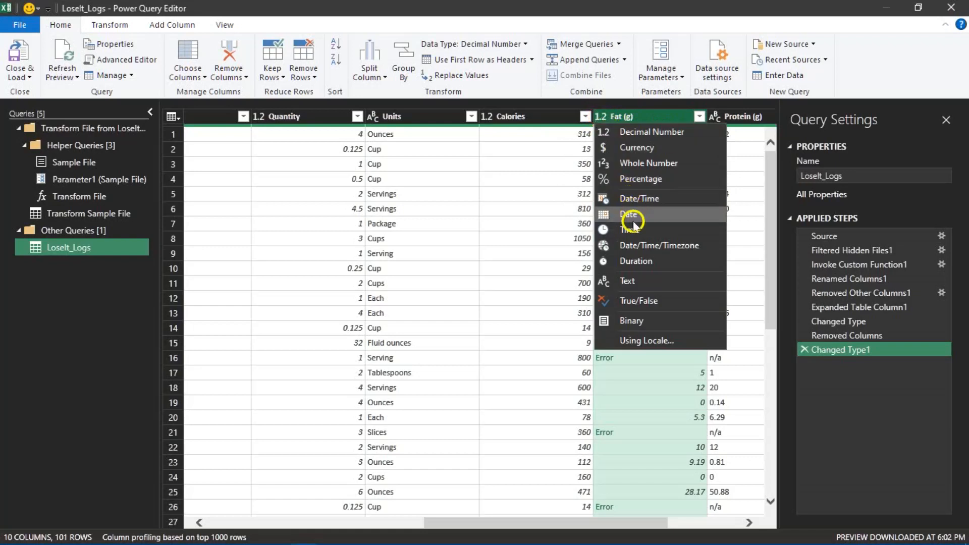
click(630, 280)
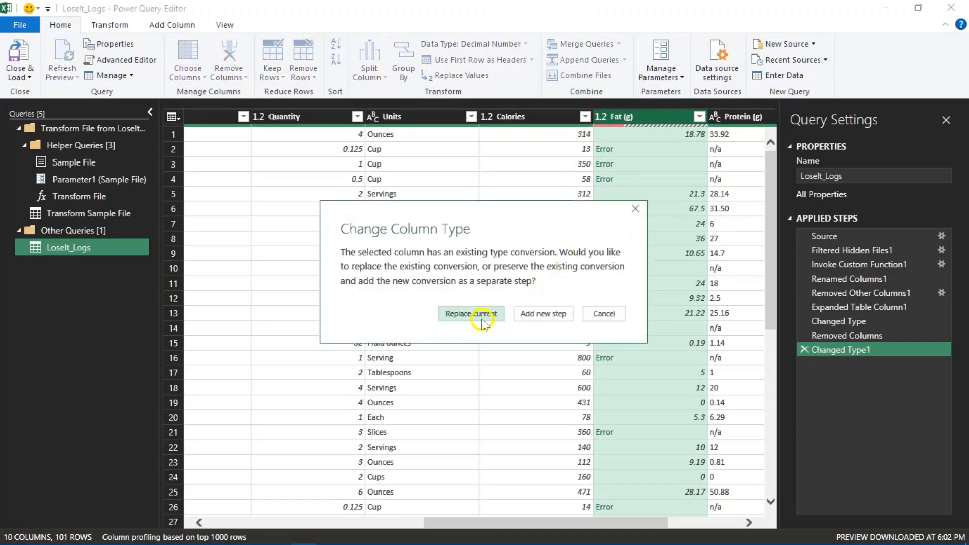
click(483, 315)
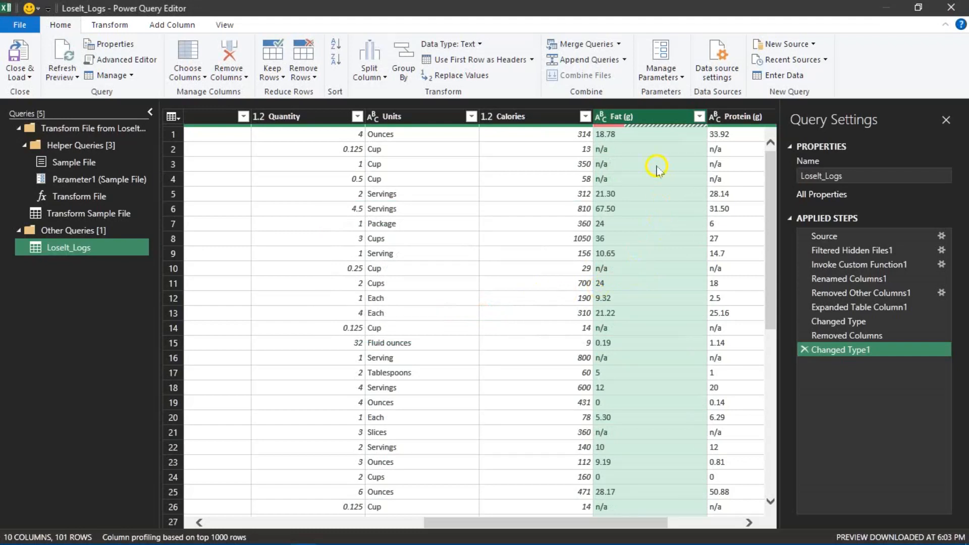
- Replace the n/a values in the Fat (g) column with 0
click(609, 151)
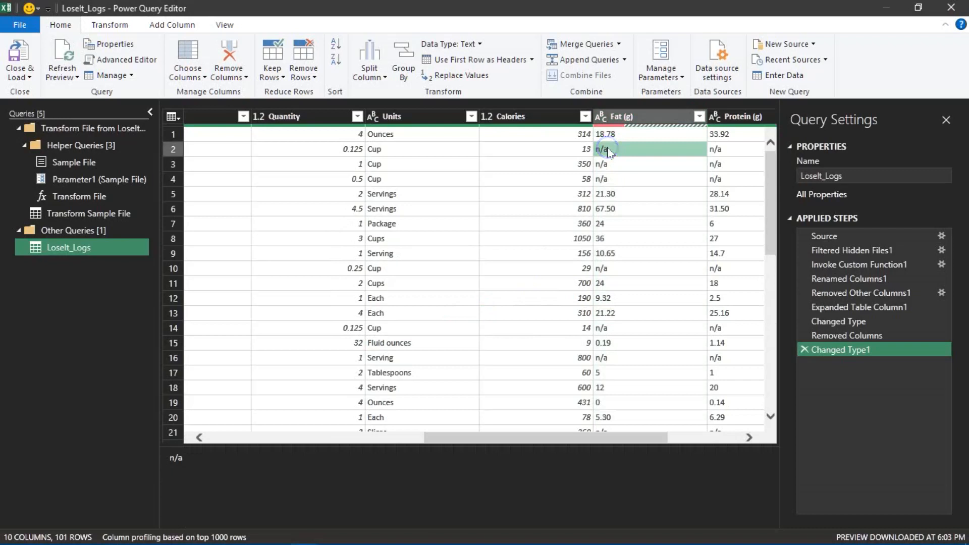
right_click(608, 150)
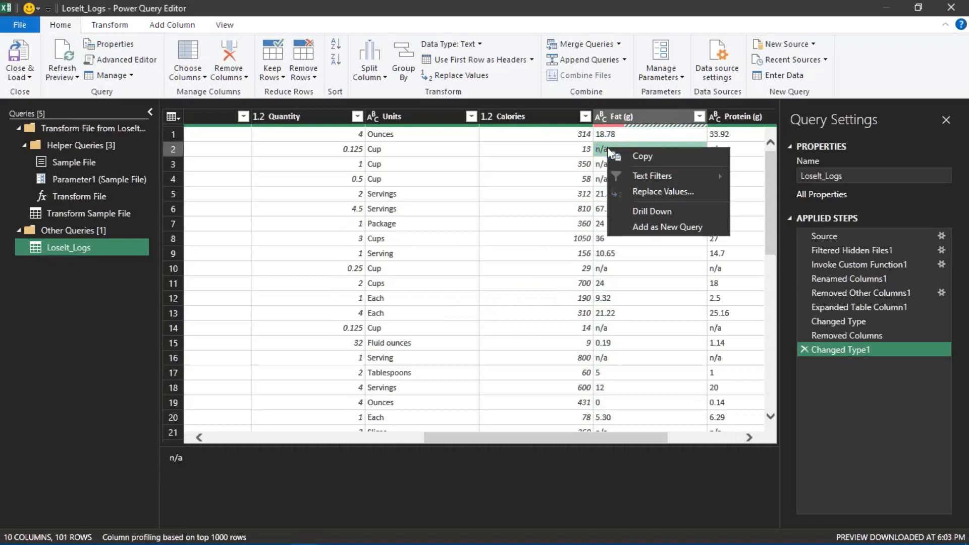
click(634, 192)
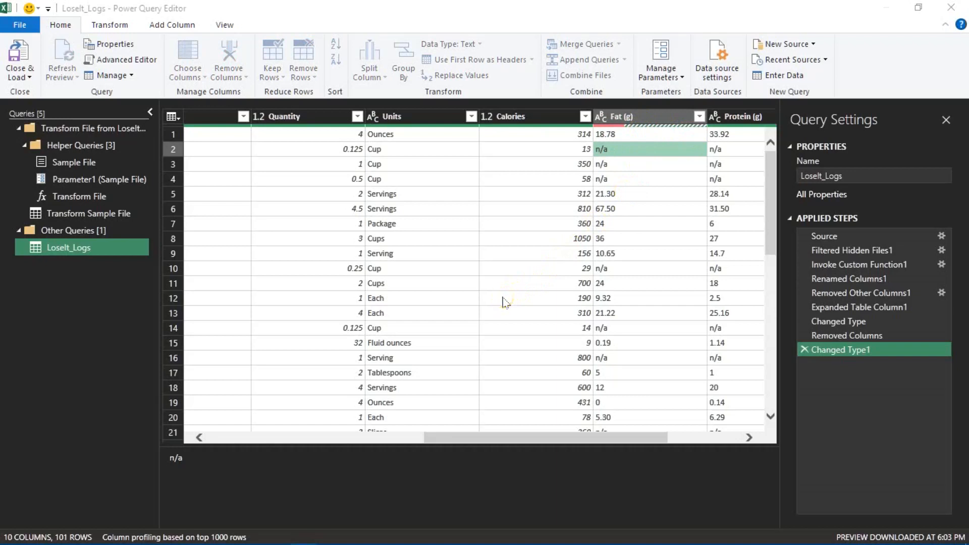
text(0)
click(637, 348)
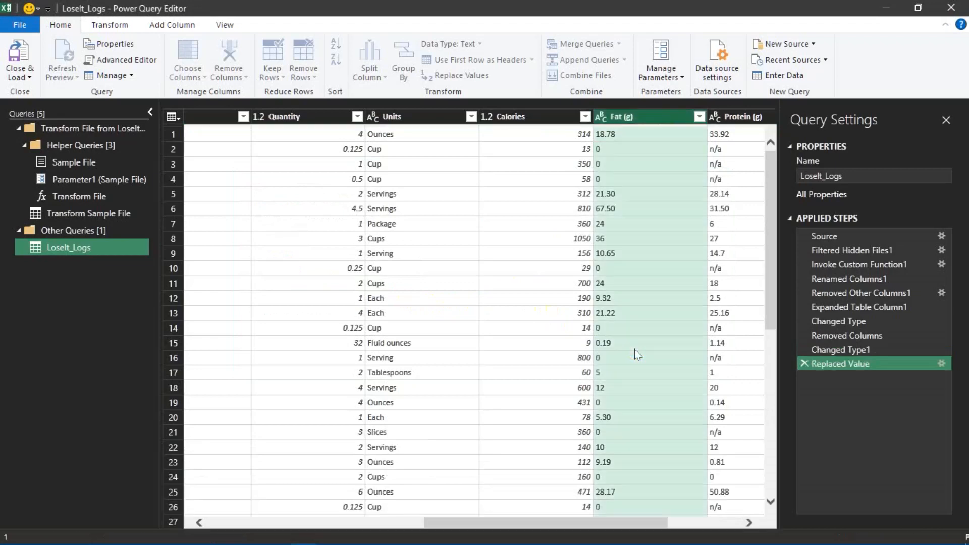
- Replace the n/a values in the Protein (g) column with 0
click(718, 164)
right_click(699, 151)
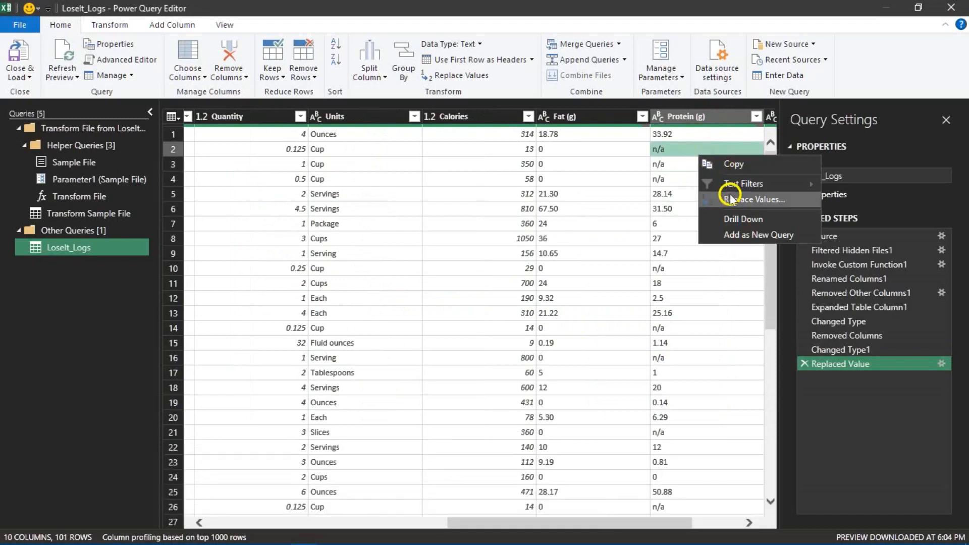
click(731, 200)
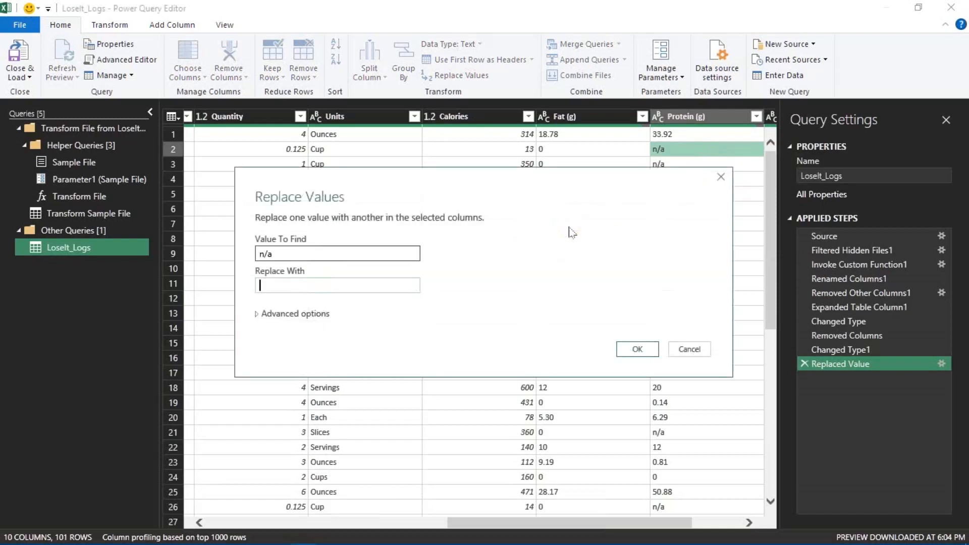
text(0)
click(637, 349)
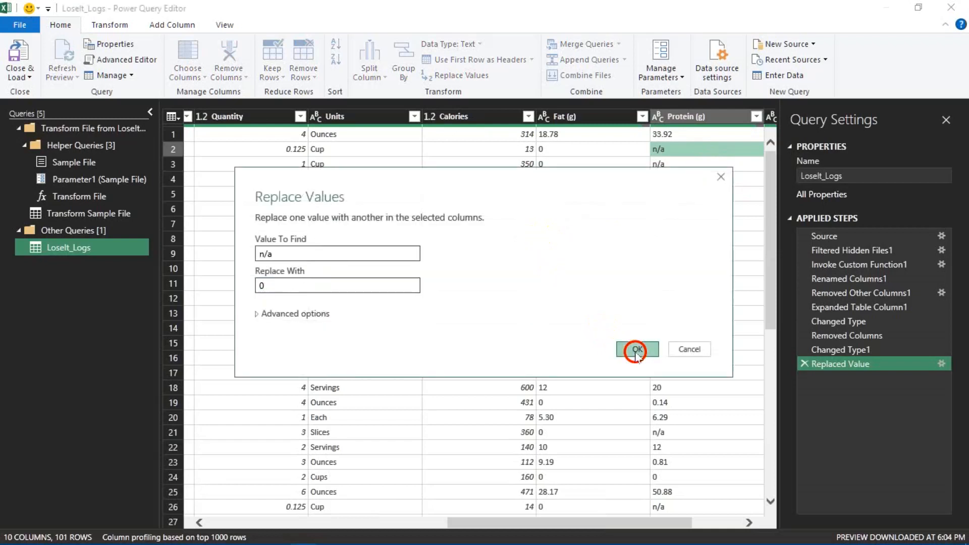
- Replace the n/a values in the Carbohydrates (g) column with 0
click(749, 523)
click(750, 524)
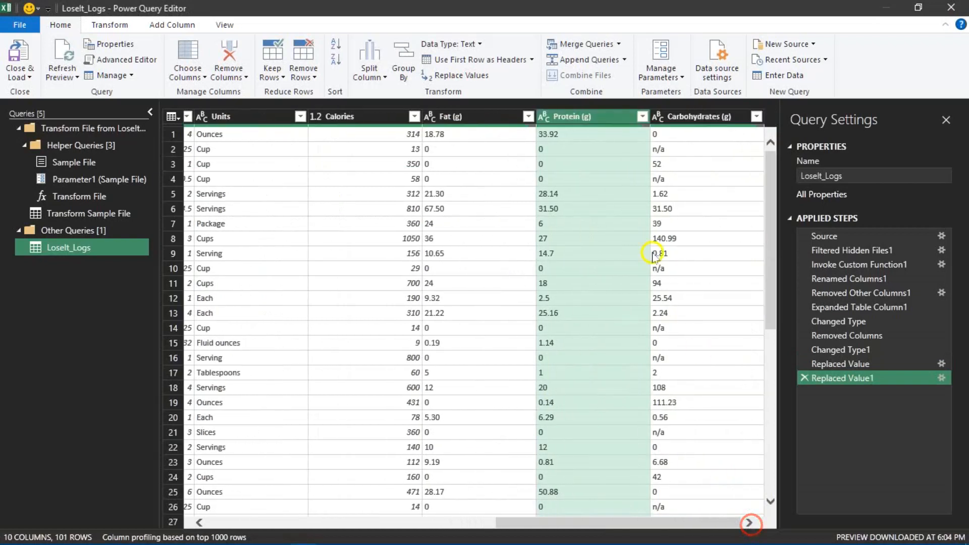
right_click(656, 150)
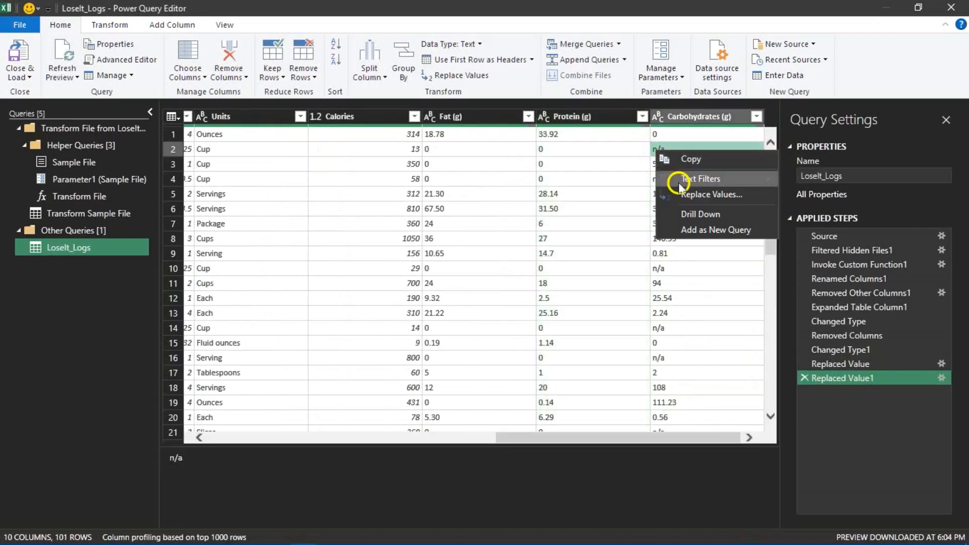
click(687, 195)
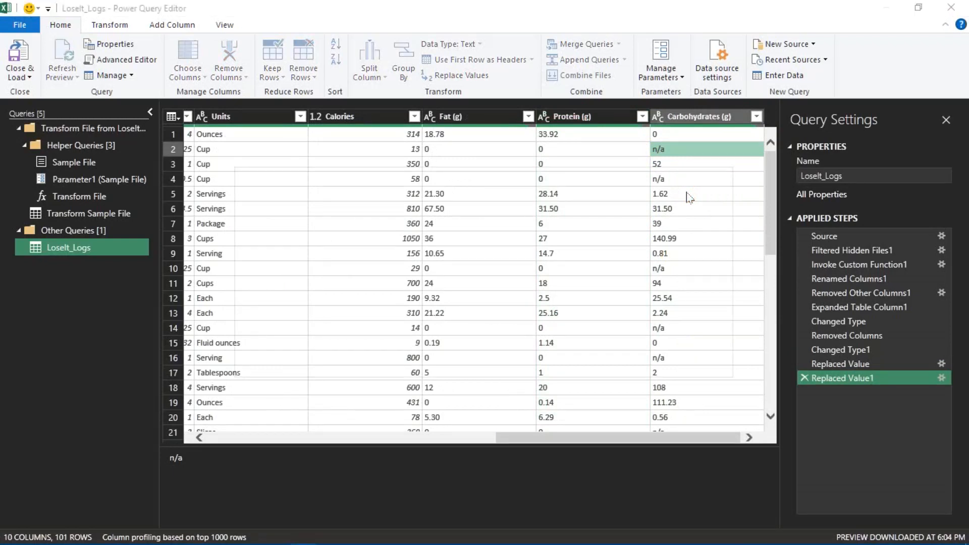
text(0)
click(632, 346)
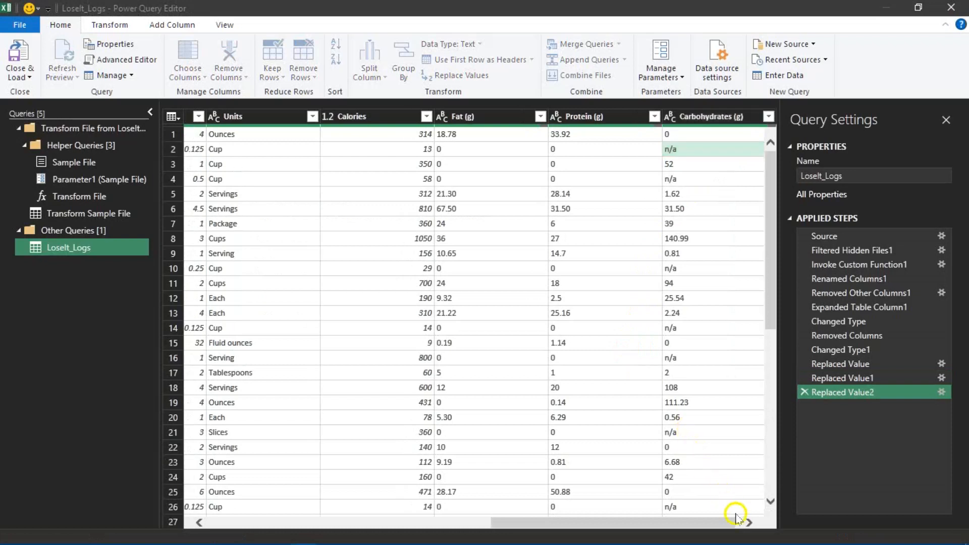
- Change the Fat (g) column's data type to Decimal Number
click(748, 521)
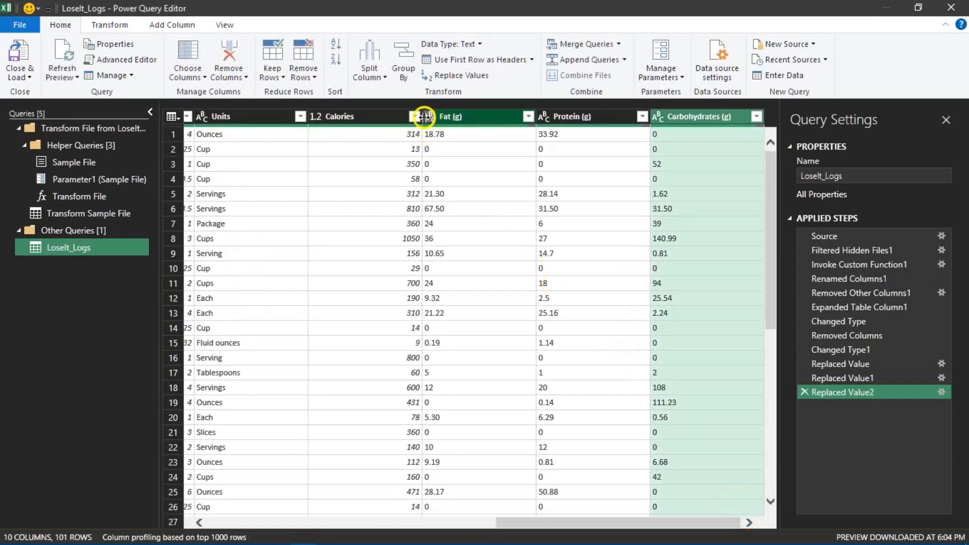
click(433, 119)
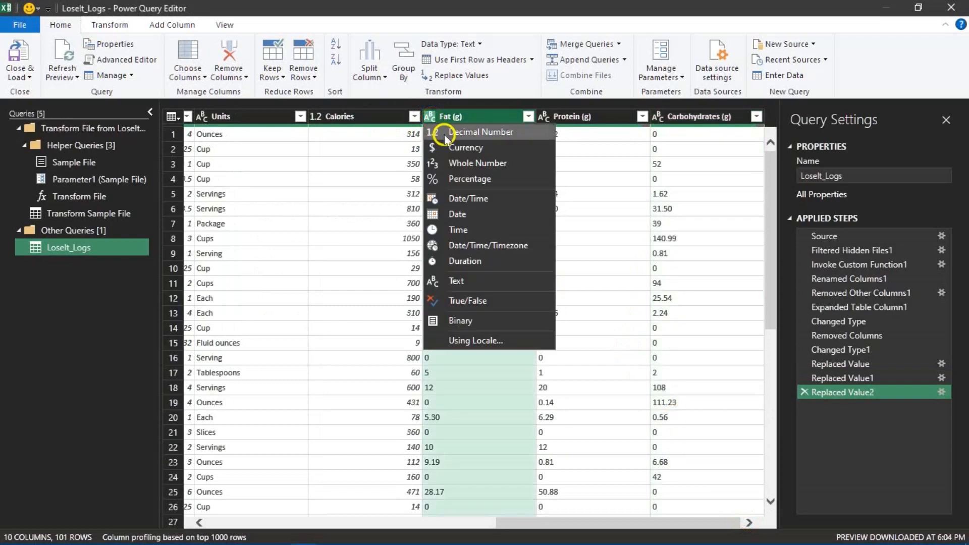
click(451, 132)
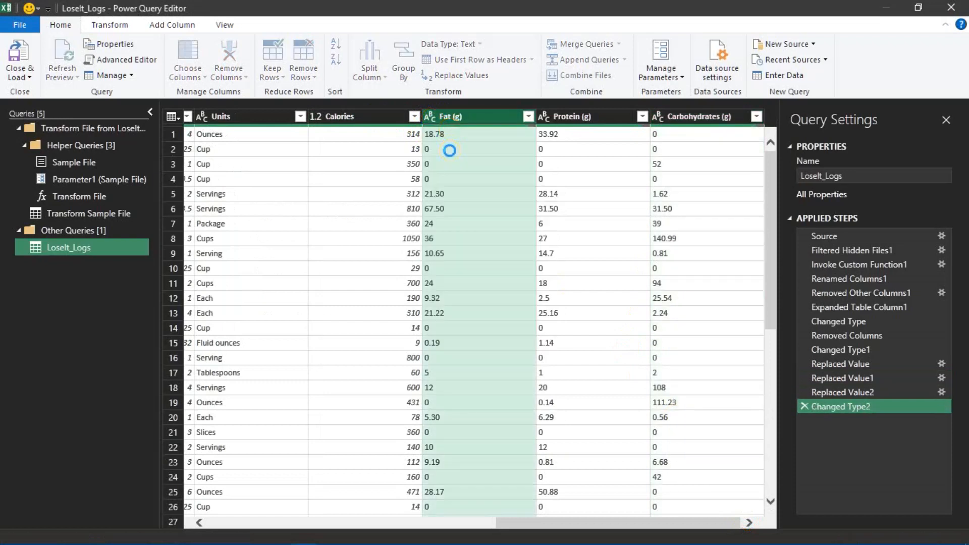
- Change the Protein (g) column's data type to Decimal Number
click(556, 120)
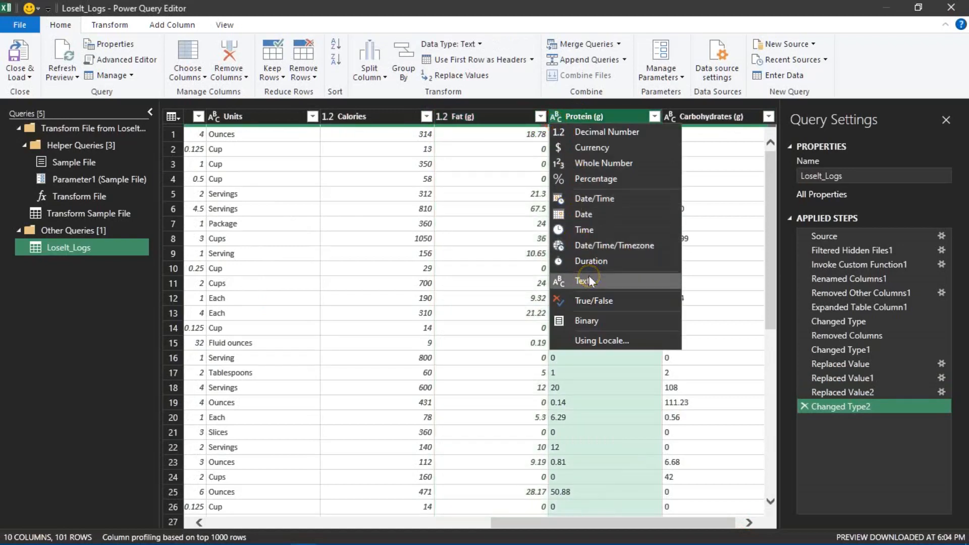
click(608, 131)
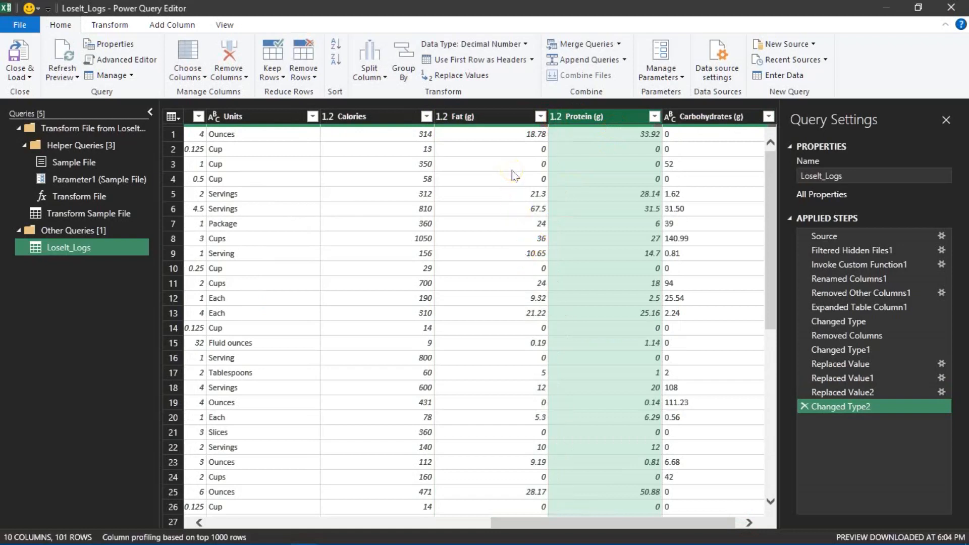
- Replace the null values in the Fat (g) column with 0
scroll(514, 175, down, 8)
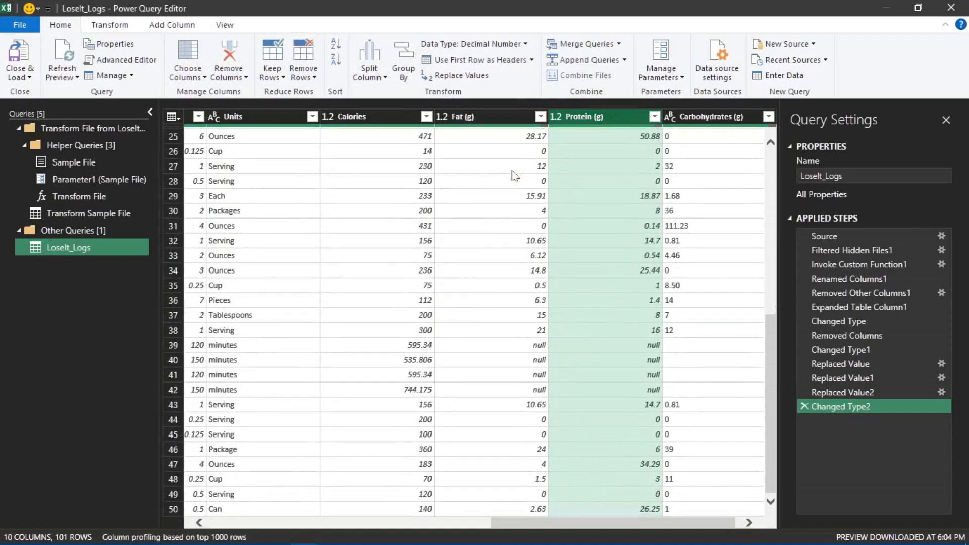
click(515, 350)
right_click(526, 350)
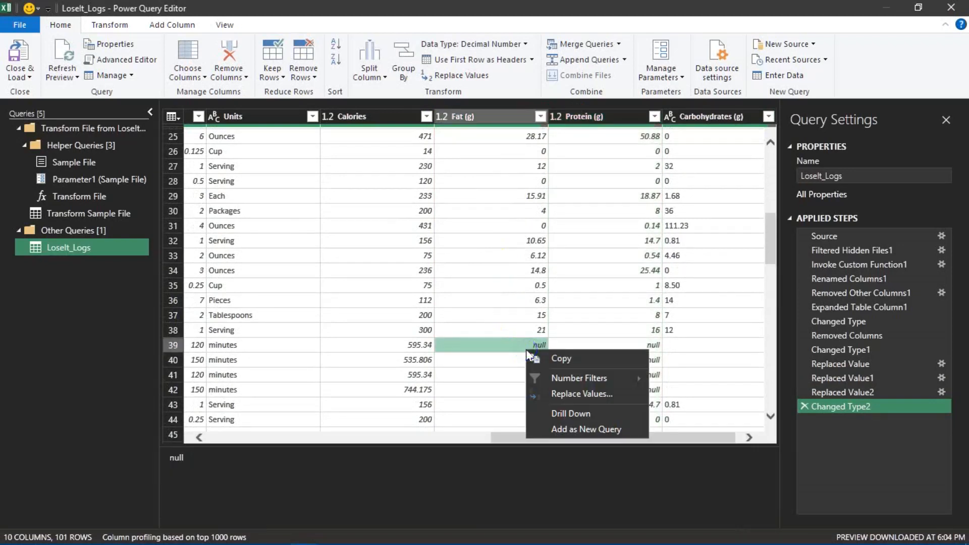
click(549, 389)
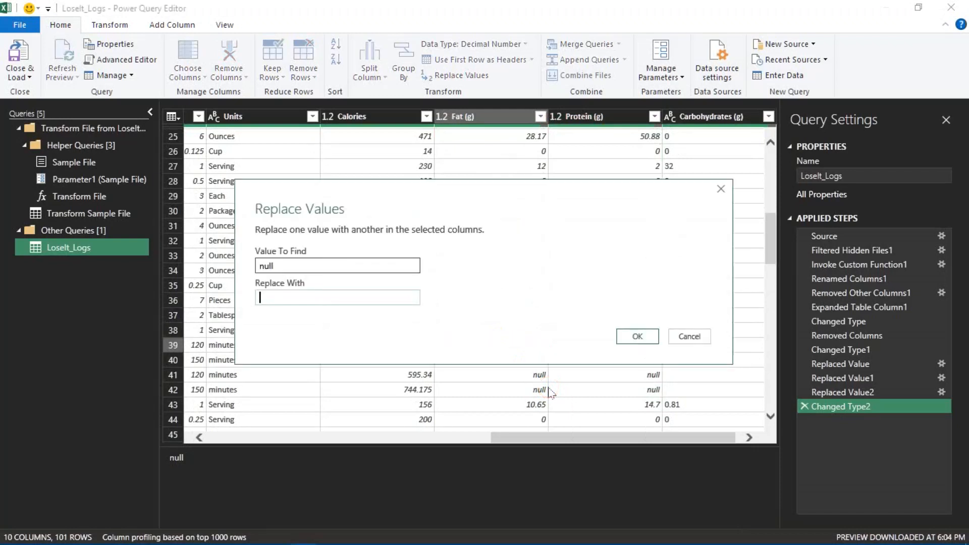
click(452, 342)
click(629, 336)
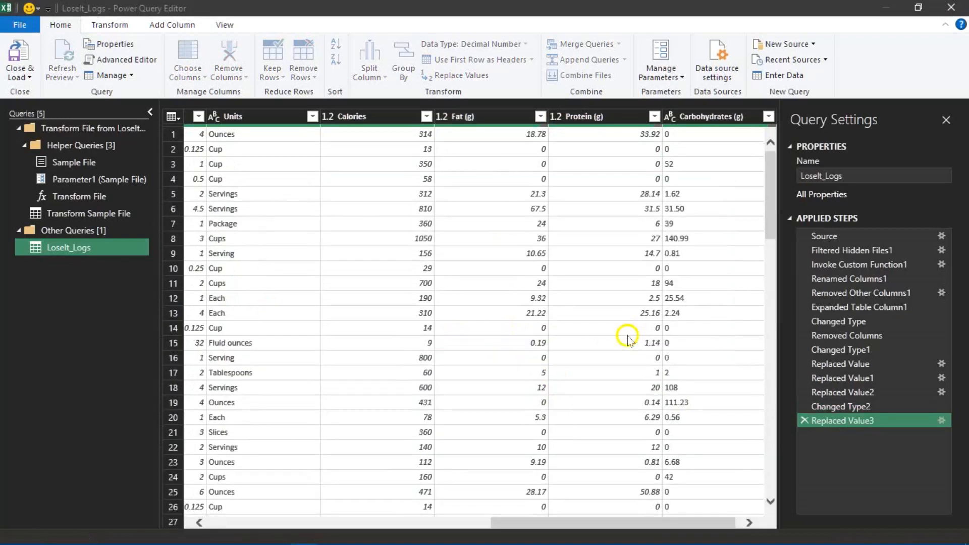
- Replace the null values in the Protein (g) column with 0
click(746, 524)
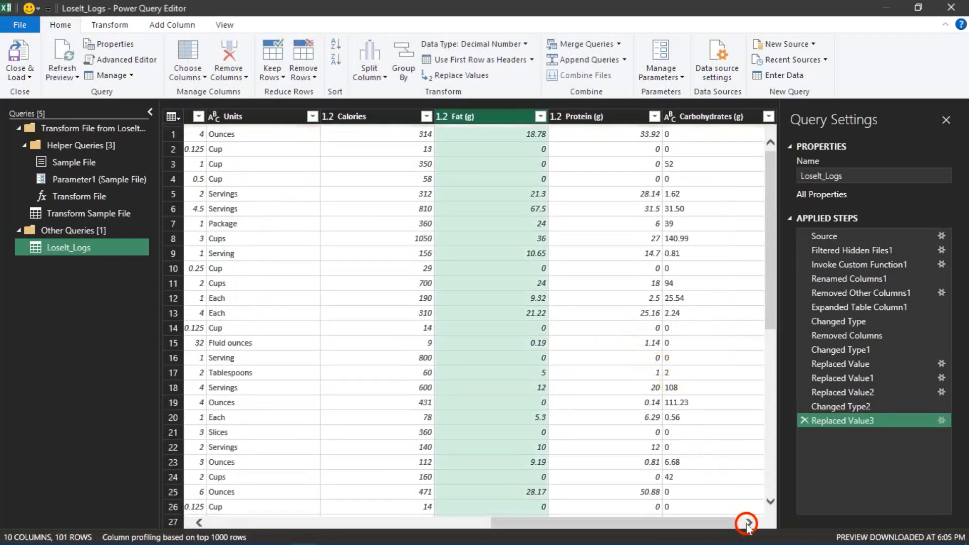
scroll(640, 373, down, 8)
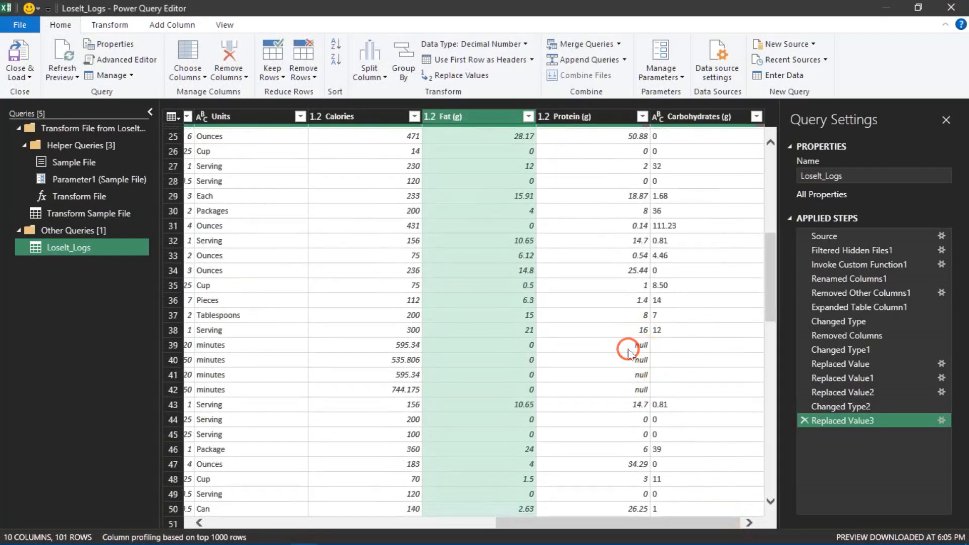
click(629, 349)
right_click(628, 348)
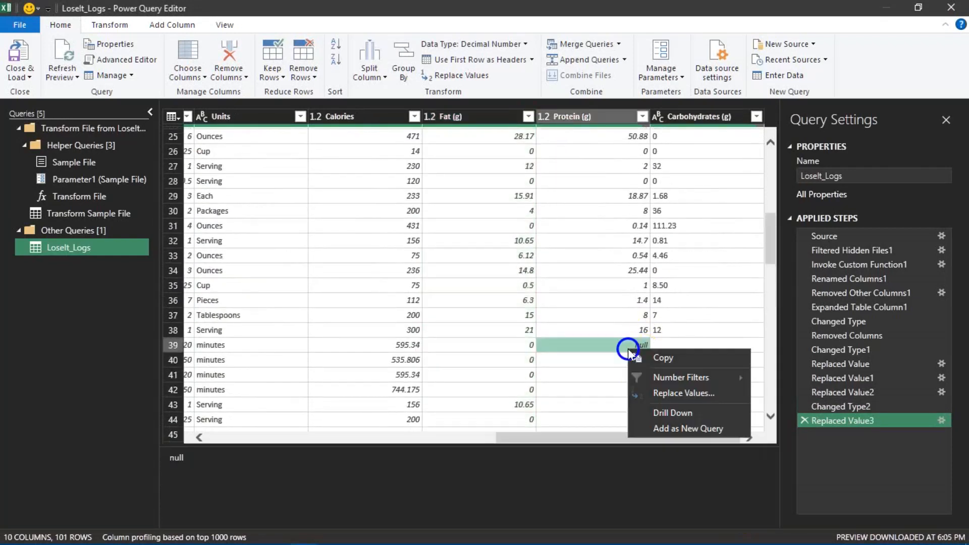
click(657, 392)
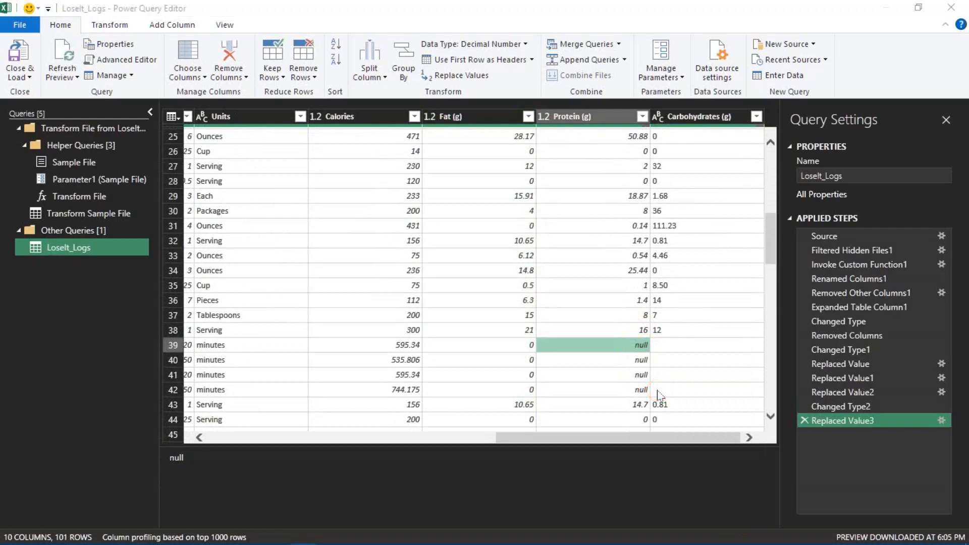
text(0)
click(623, 336)
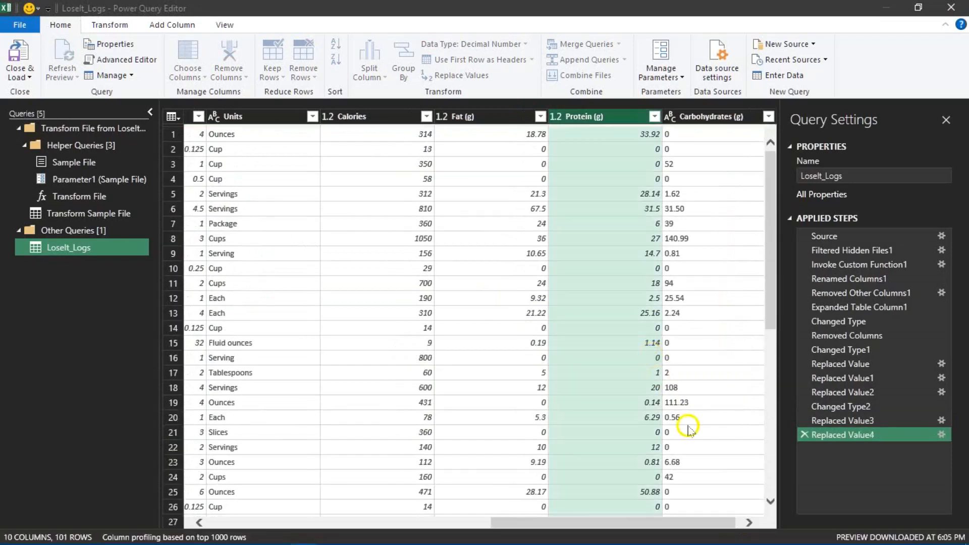
- Examine the Carbohydrates (g) column's rows and its list of distinct values for blank or non-numeric entries
click(749, 522)
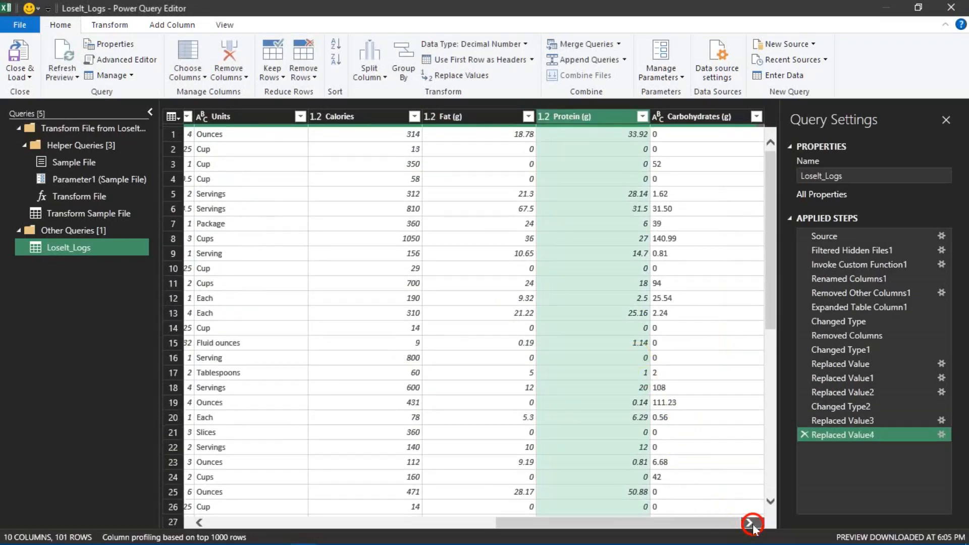
scroll(705, 412, down, 8)
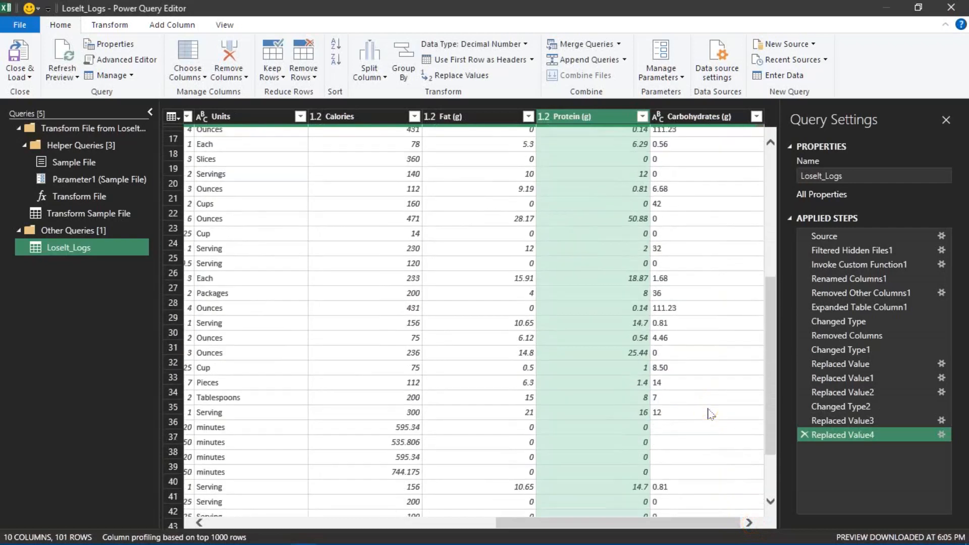
scroll(711, 413, down, 16)
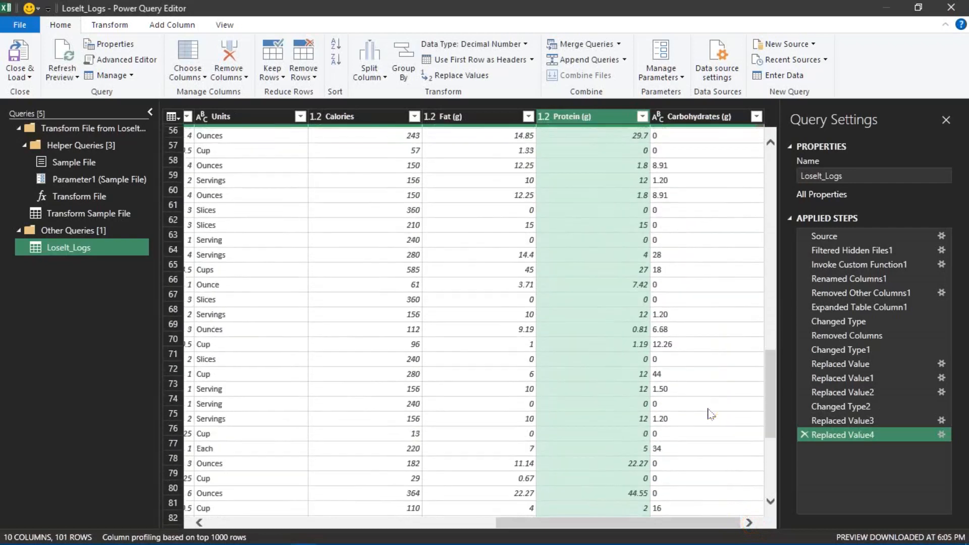
scroll(711, 414, up, 20)
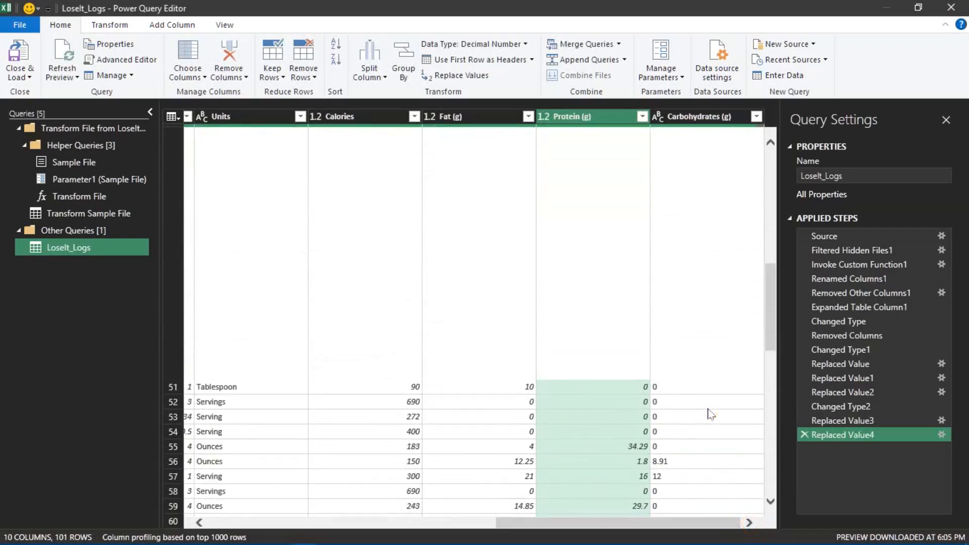
scroll(711, 414, up, 4)
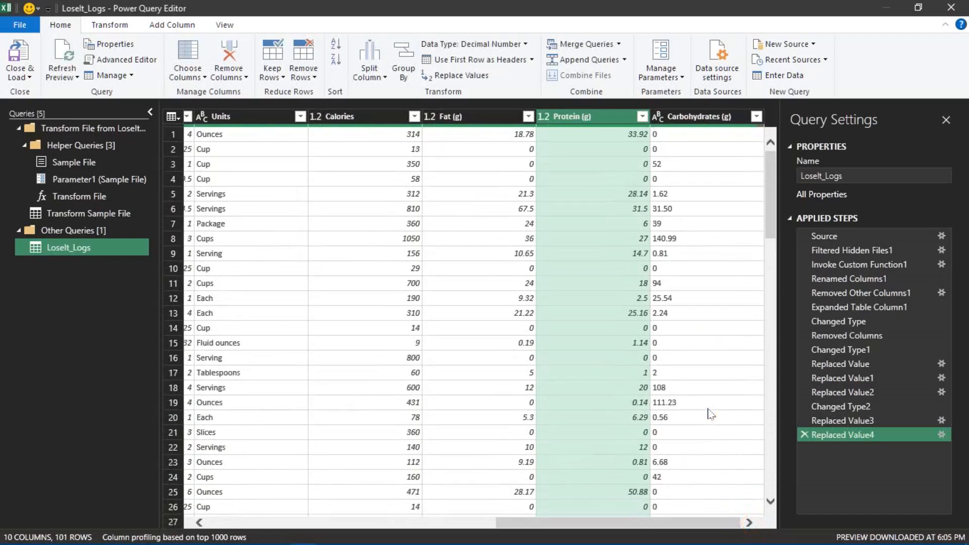
click(756, 119)
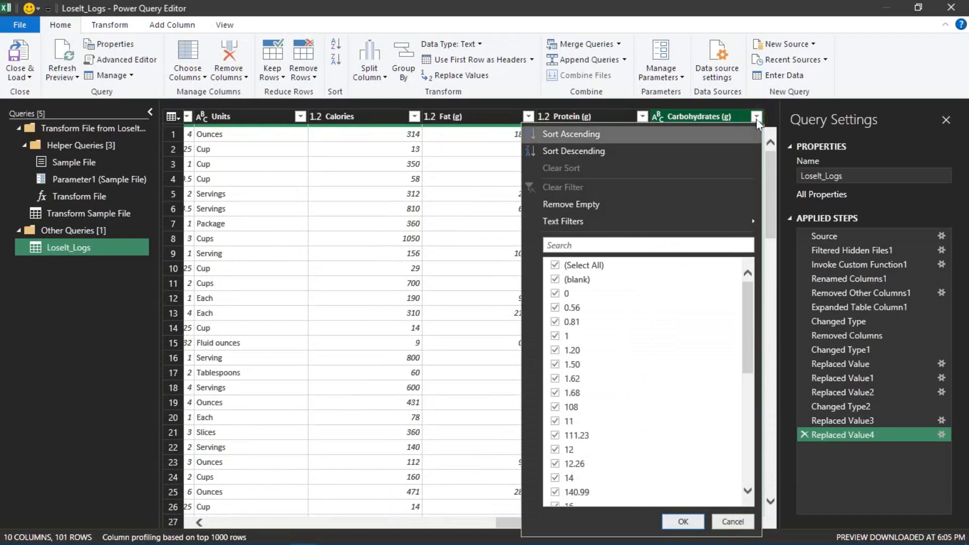
scroll(588, 313, down, 10)
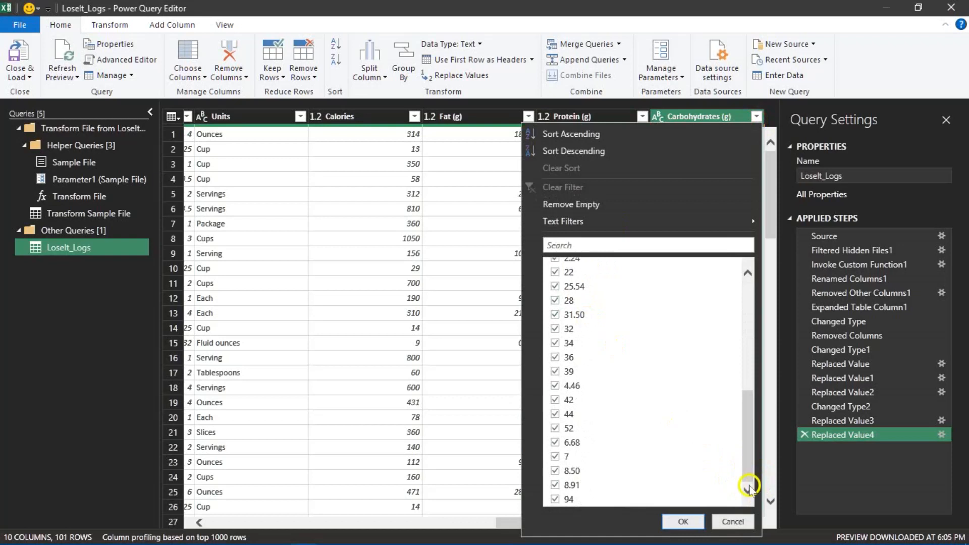
drag(748, 459, 768, 331)
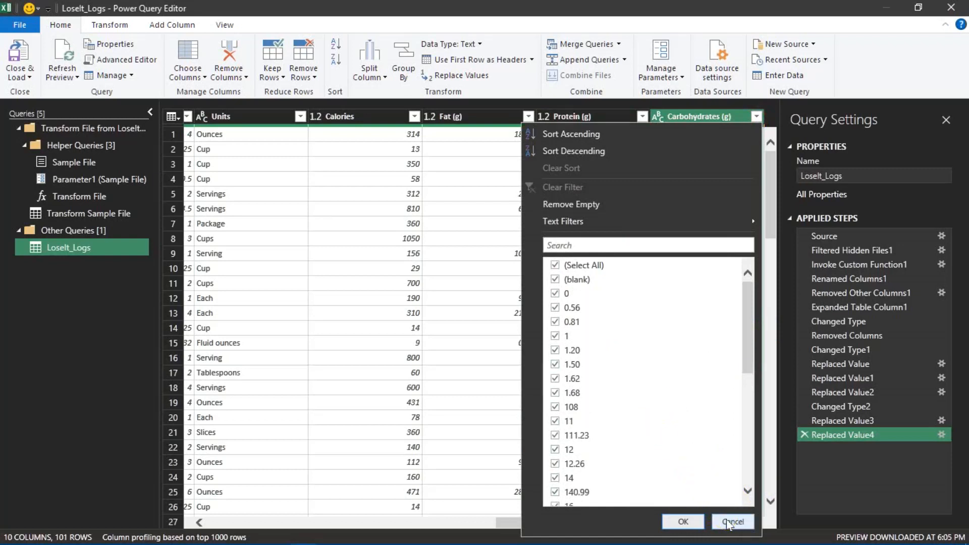
scroll(725, 450, down, 8)
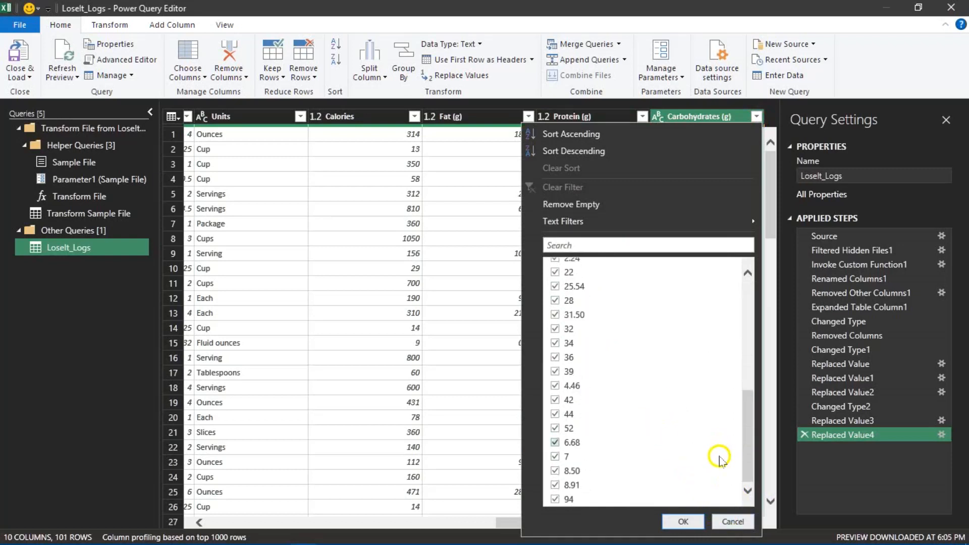
click(734, 520)
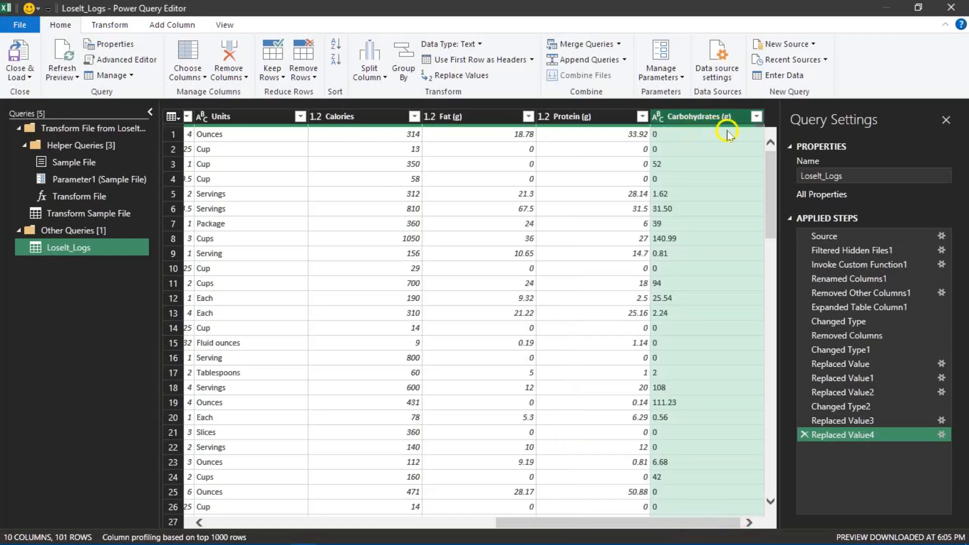
- Apply Replace Values to the blank cells in the Carbohydrates (g) column
mouse_move(754, 132)
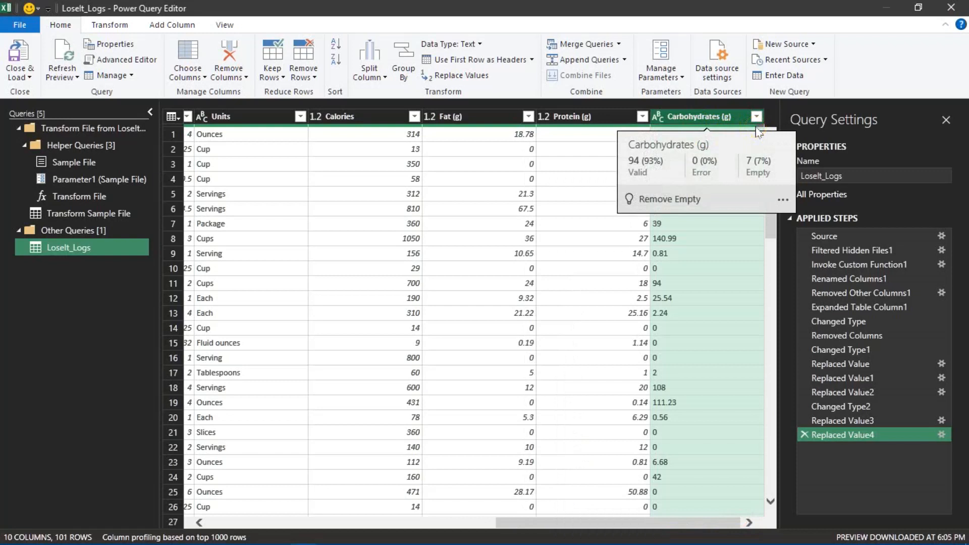
click(688, 281)
scroll(683, 298, down, 7)
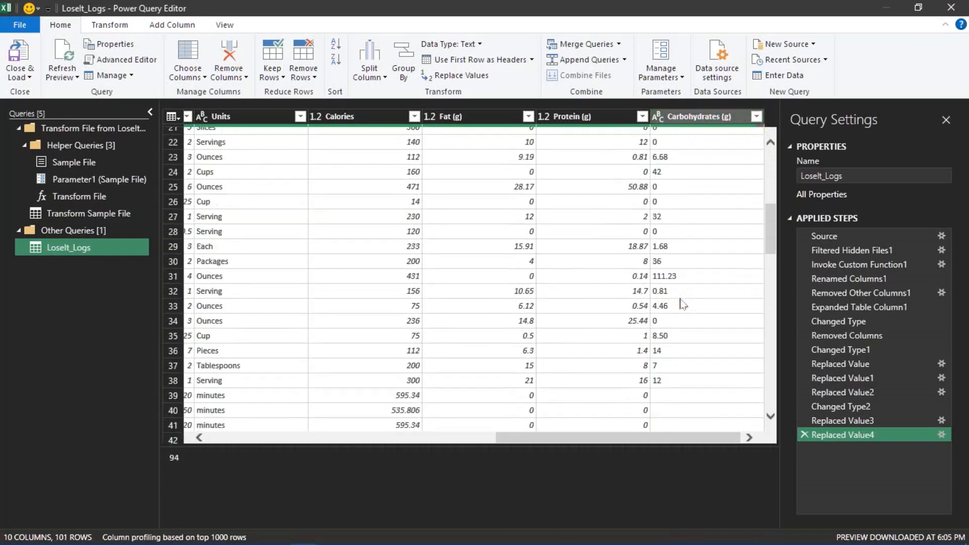
scroll(683, 303, down, 2)
click(662, 336)
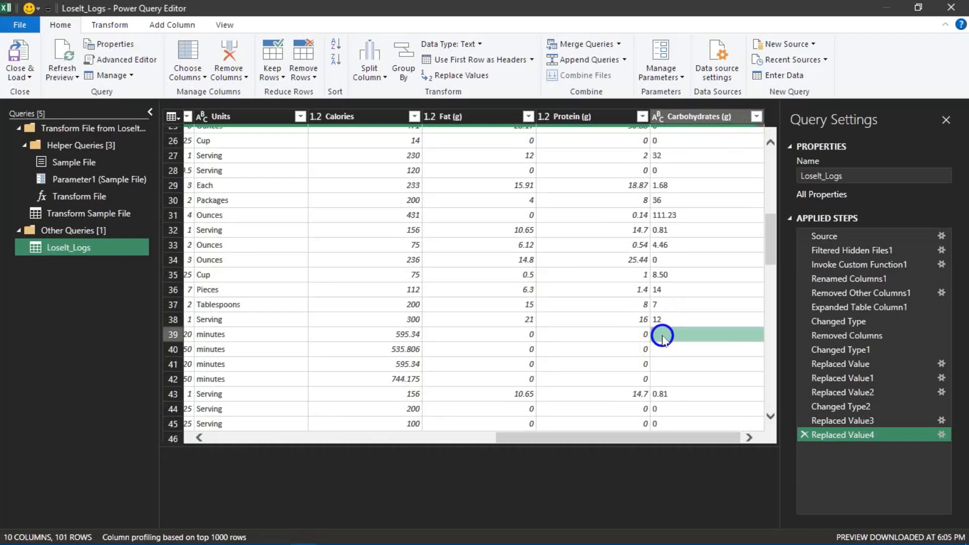
right_click(662, 336)
click(682, 381)
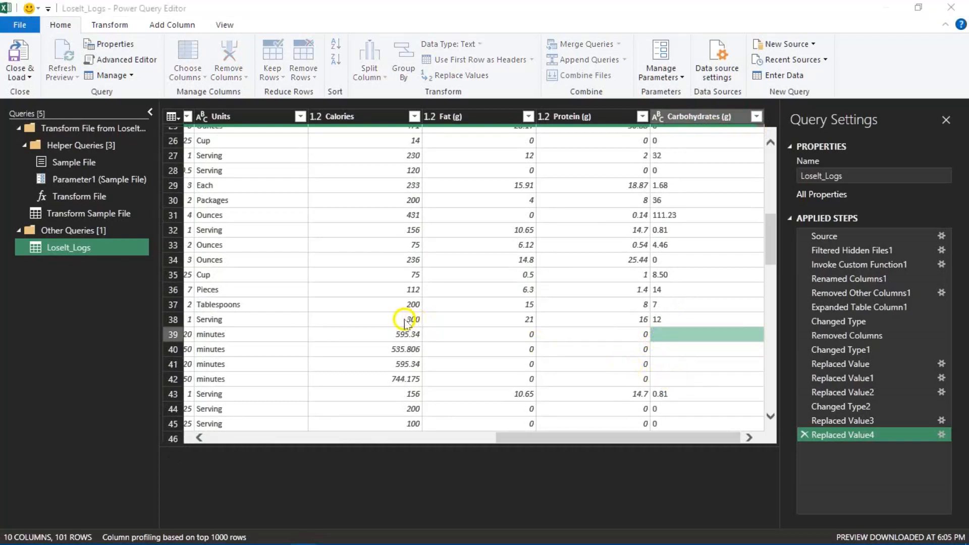
click(321, 282)
text(1)
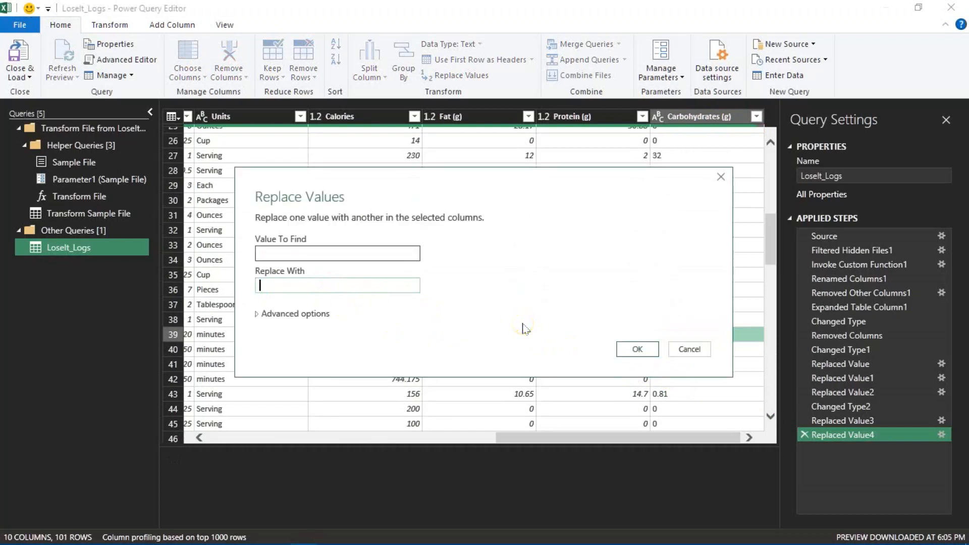
click(625, 349)
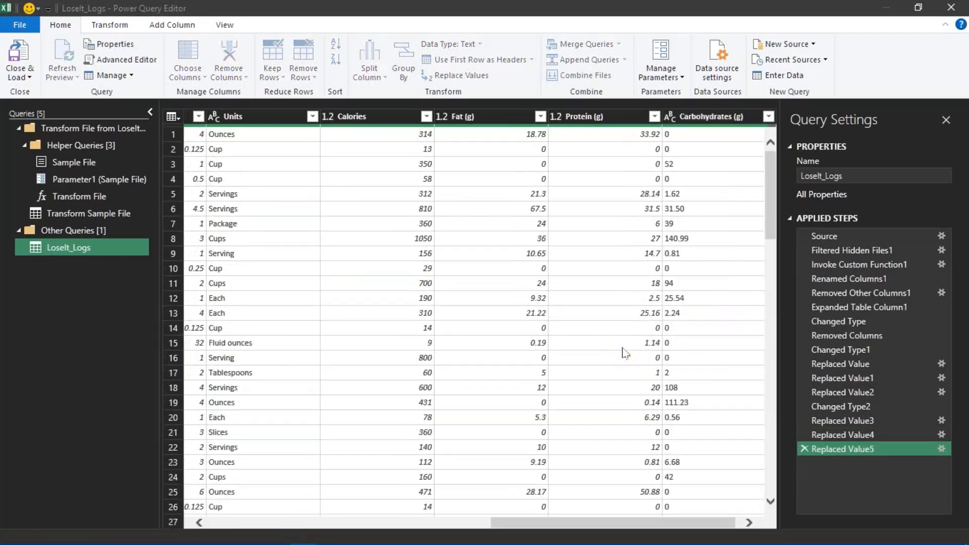
- Close the query editor and load the LoseIt_Logs query into the workbook
click(681, 149)
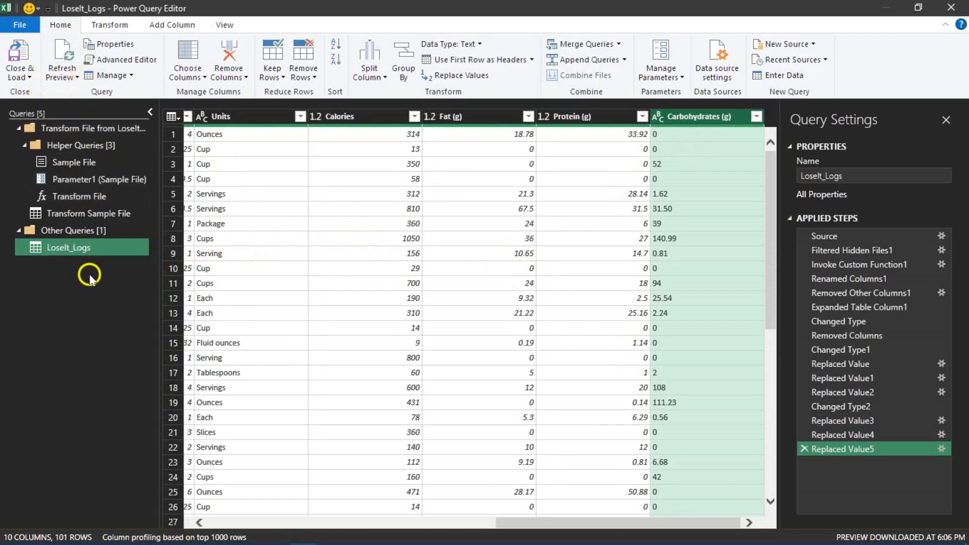
click(28, 72)
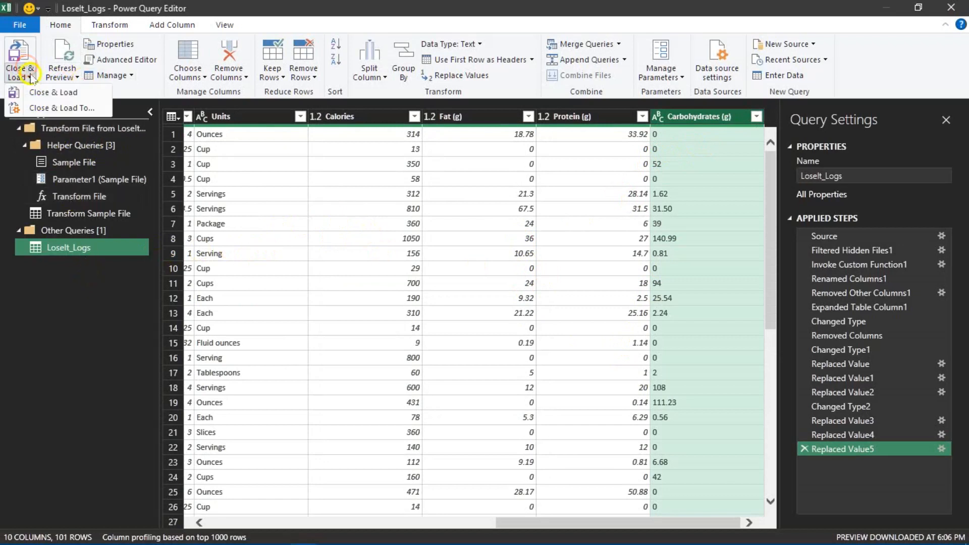
click(48, 94)
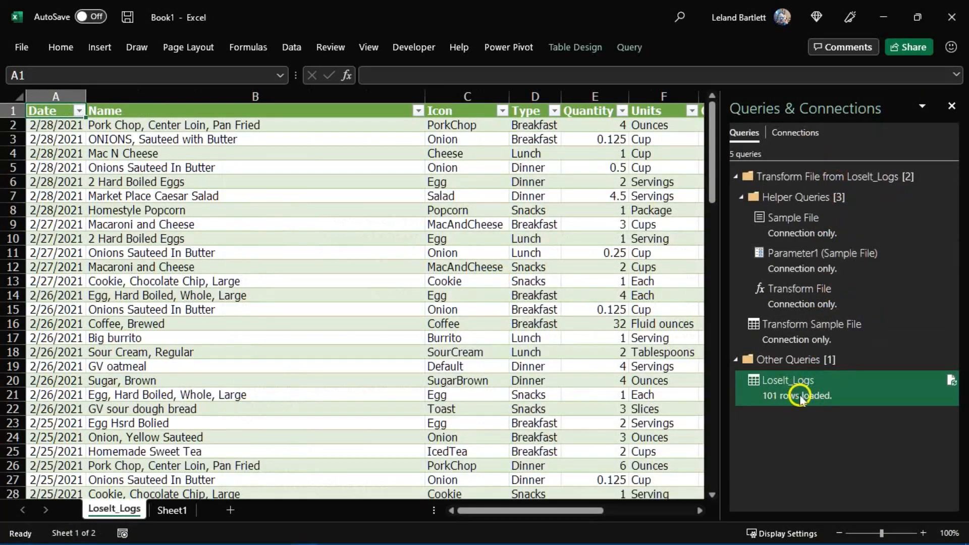
- Preview the loaded LoseIt_Logs query's details and check which dates the Date column's filter offers
mouse_move(804, 404)
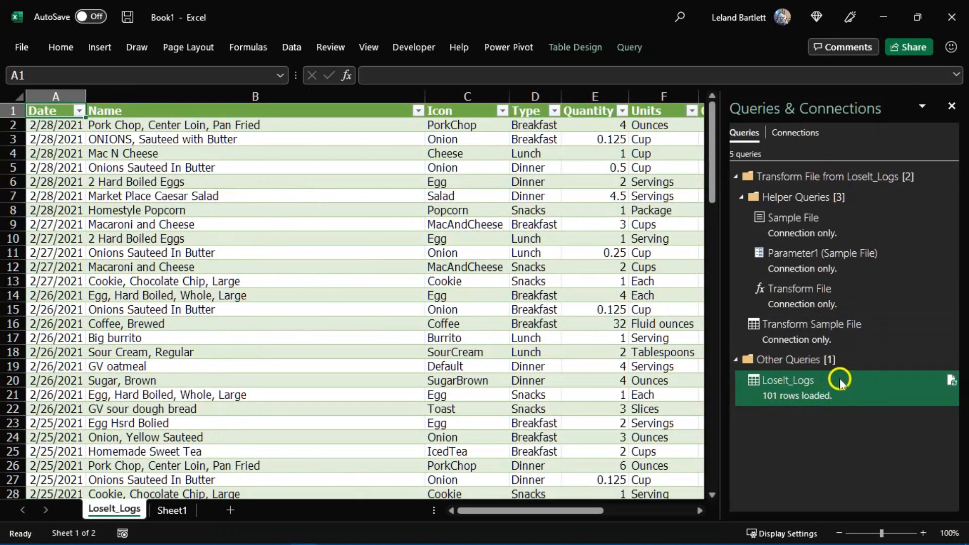
mouse_move(756, 383)
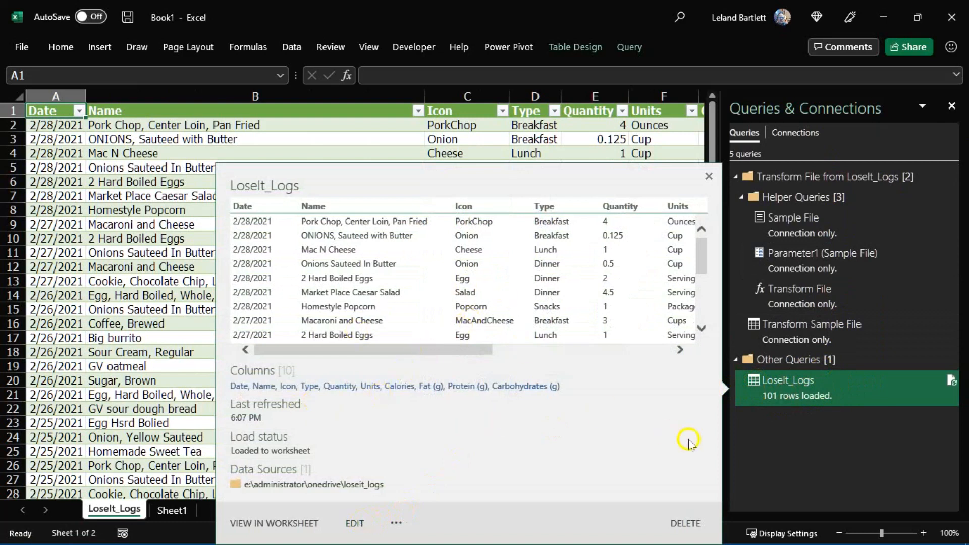
mouse_move(946, 381)
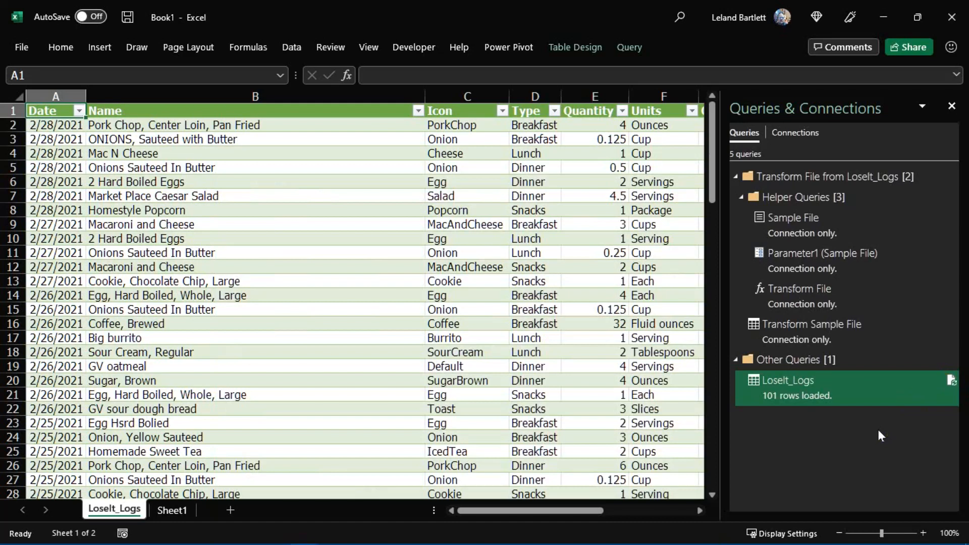
click(81, 112)
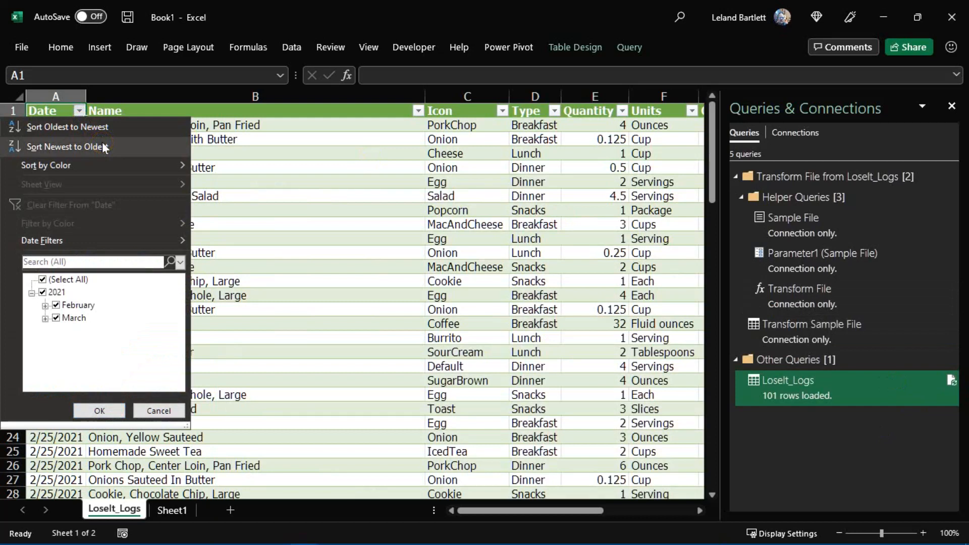
click(299, 173)
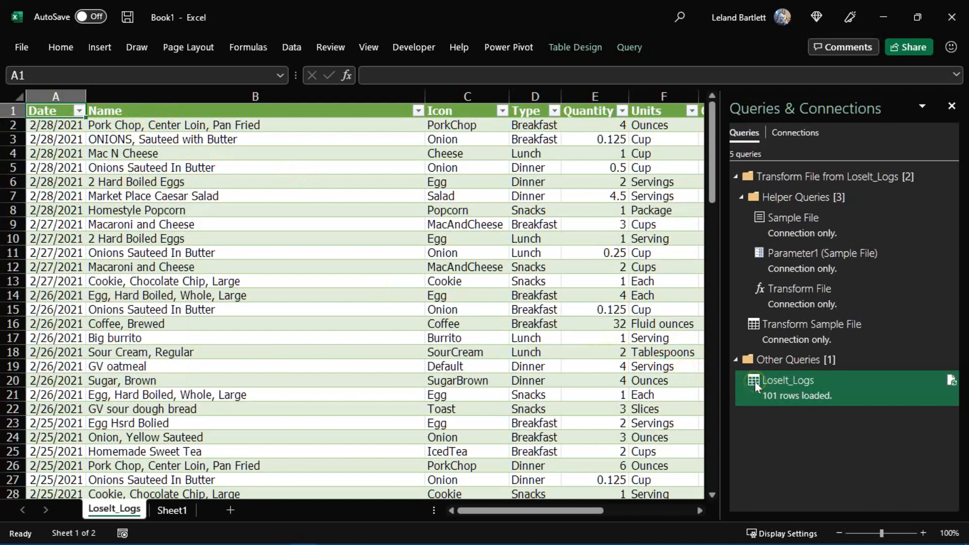
- Sort the LoseIt_Logs query by Date in descending order and load the result back into the workbook
mouse_move(756, 386)
click(356, 523)
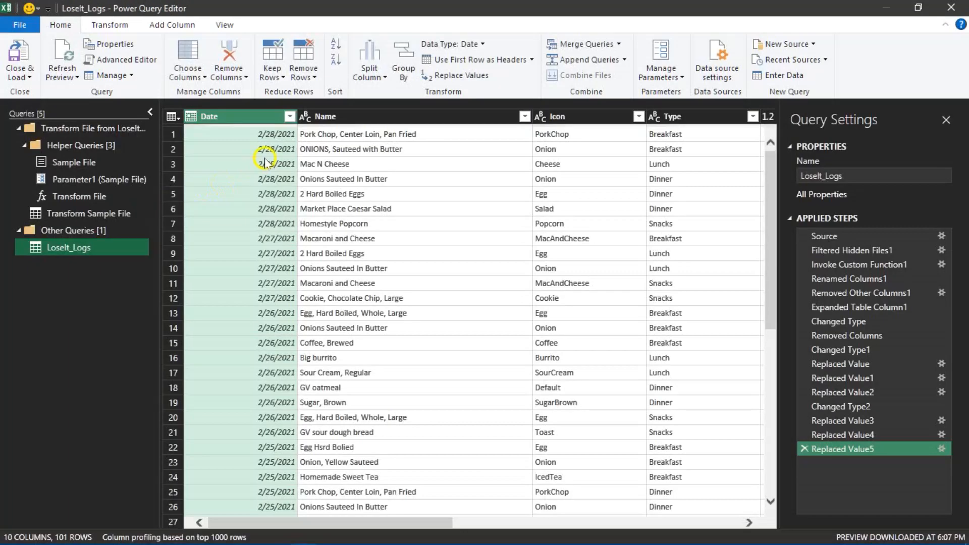
click(289, 117)
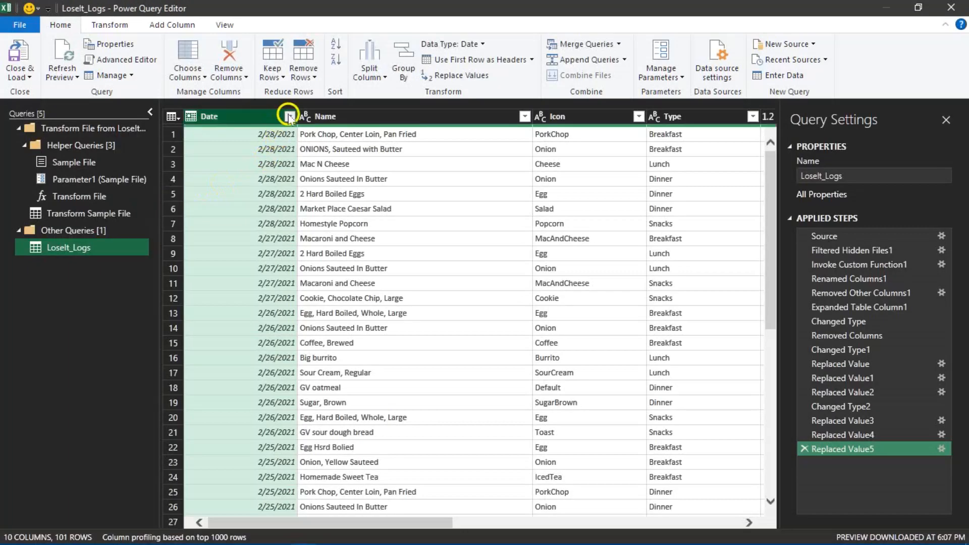
click(211, 152)
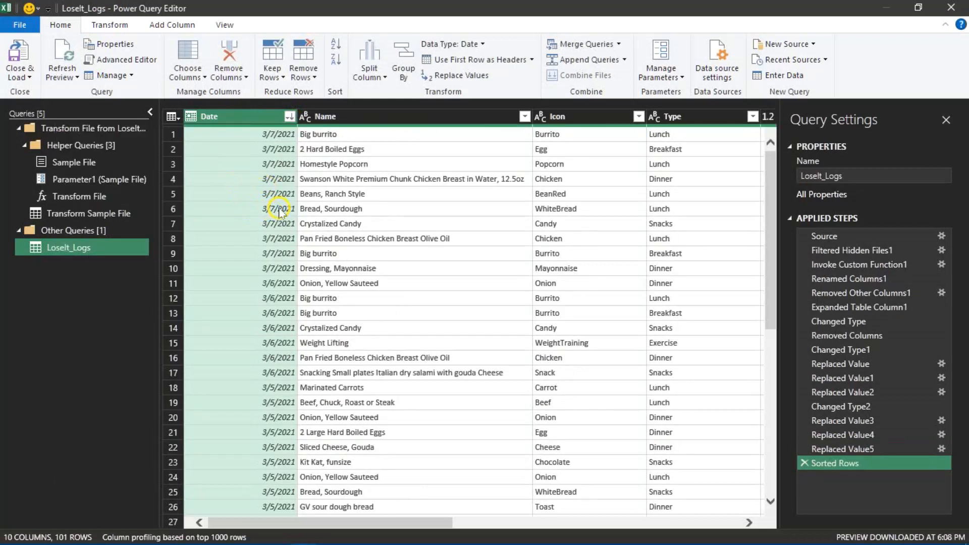
scroll(279, 212, down, 13)
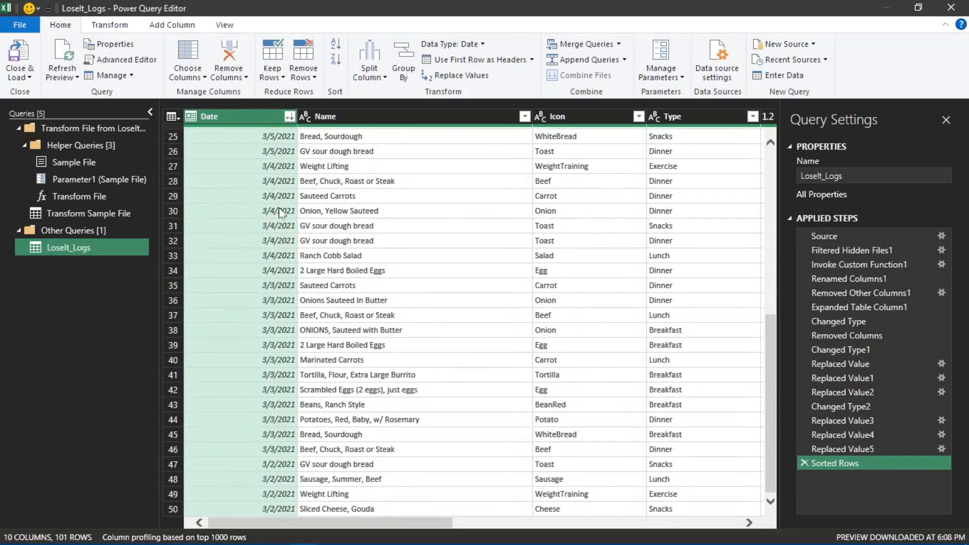
scroll(279, 212, down, 12)
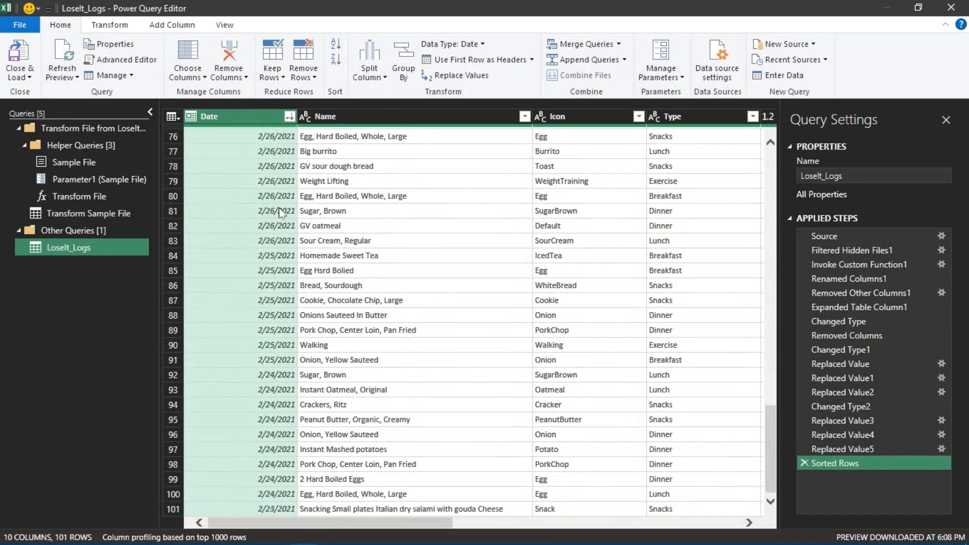
scroll(279, 212, up, 20)
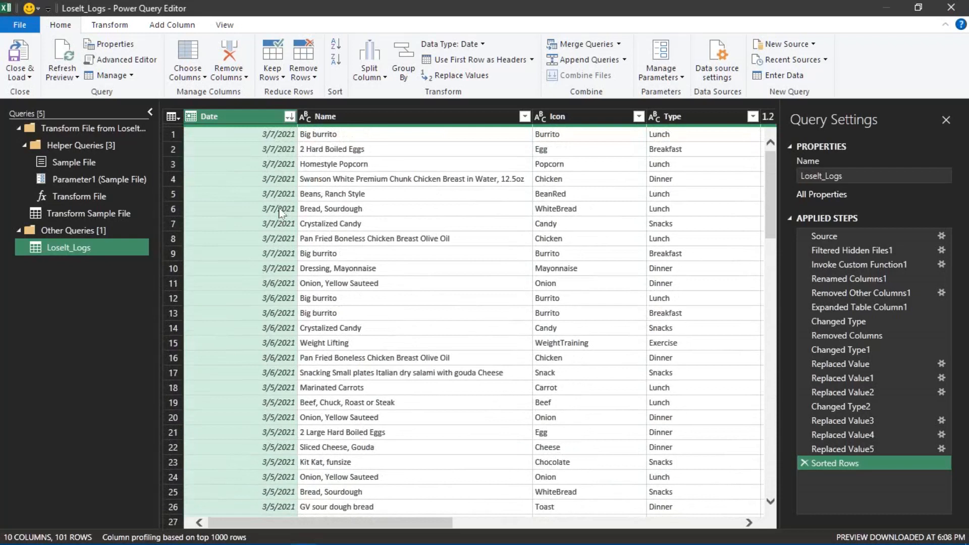
click(833, 466)
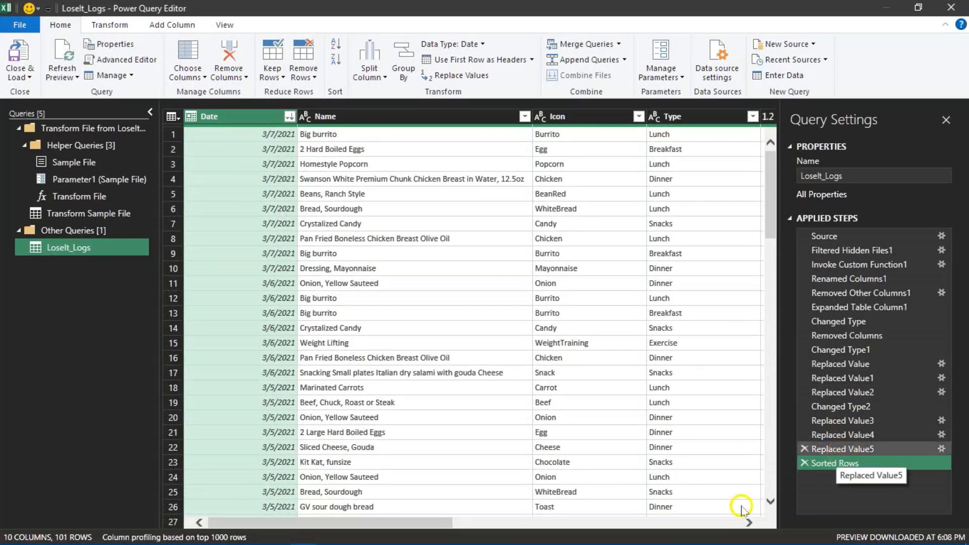
click(28, 71)
click(42, 94)
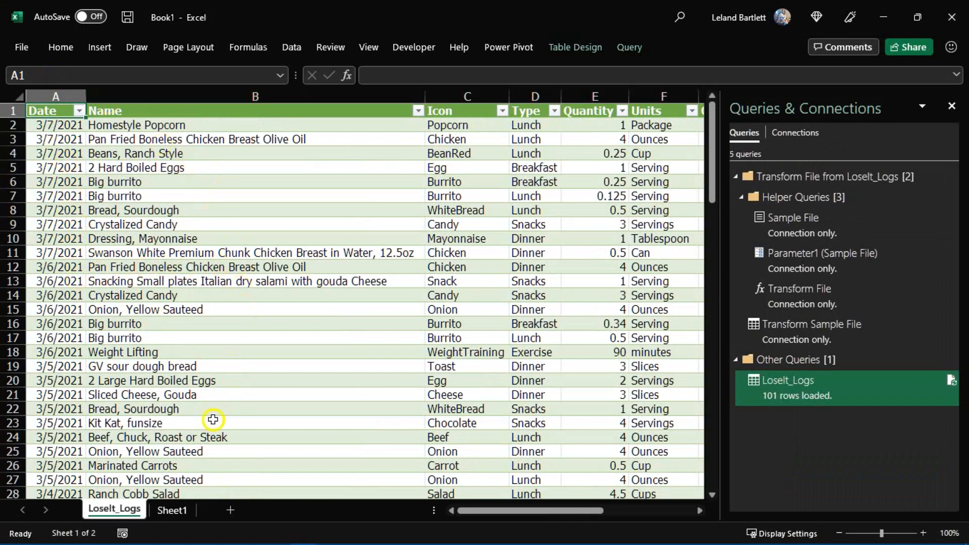
- Start a new query from the E:\Administrator\OneDrive\workouts folder
click(293, 48)
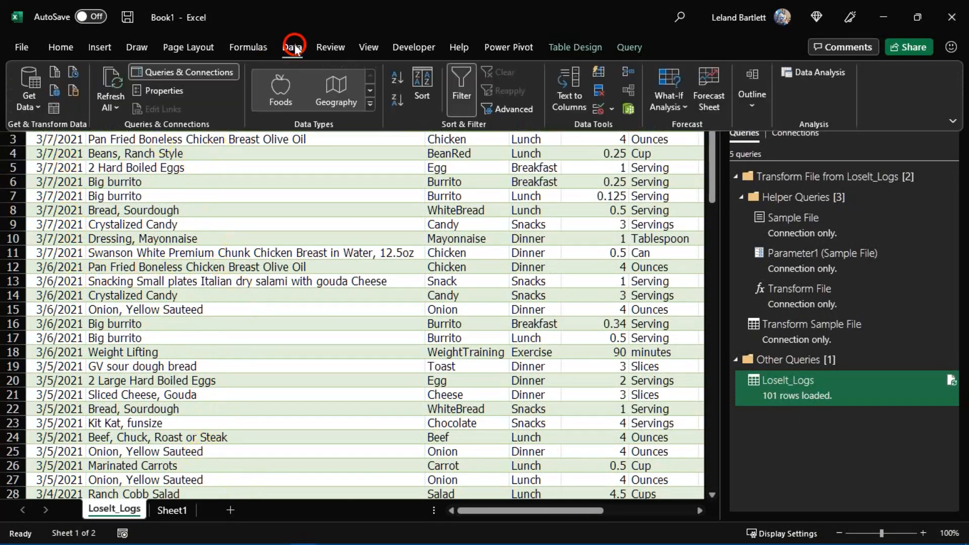
click(37, 105)
mouse_move(80, 130)
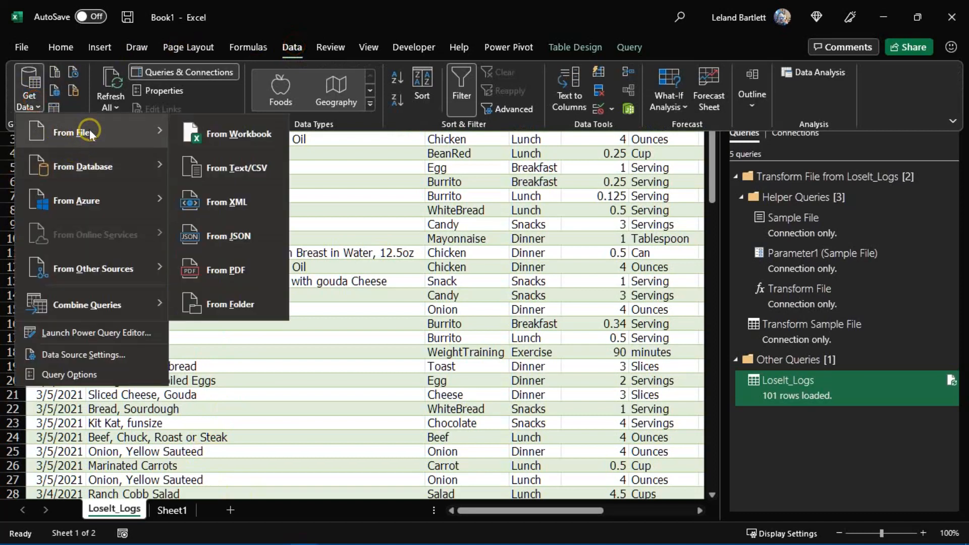
click(254, 303)
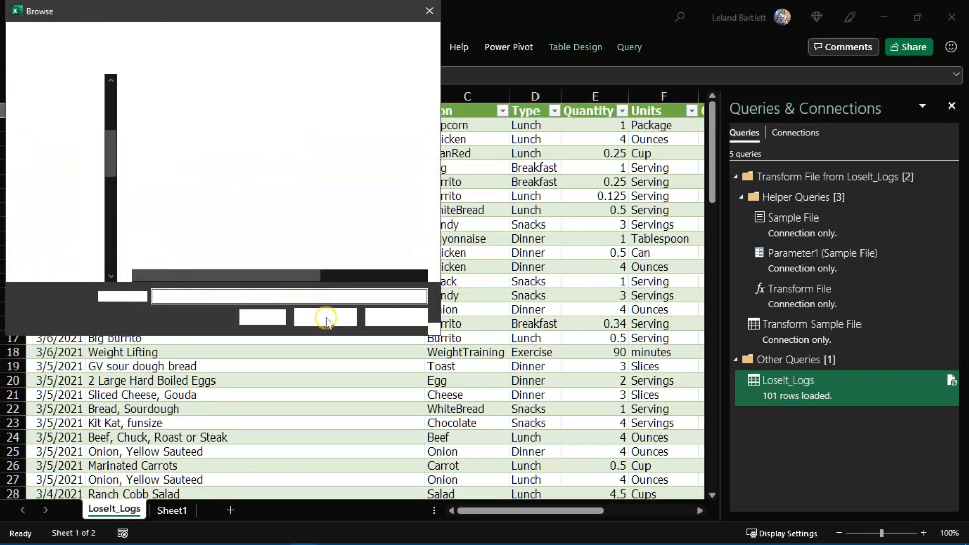
click(170, 125)
double_click(170, 122)
click(327, 316)
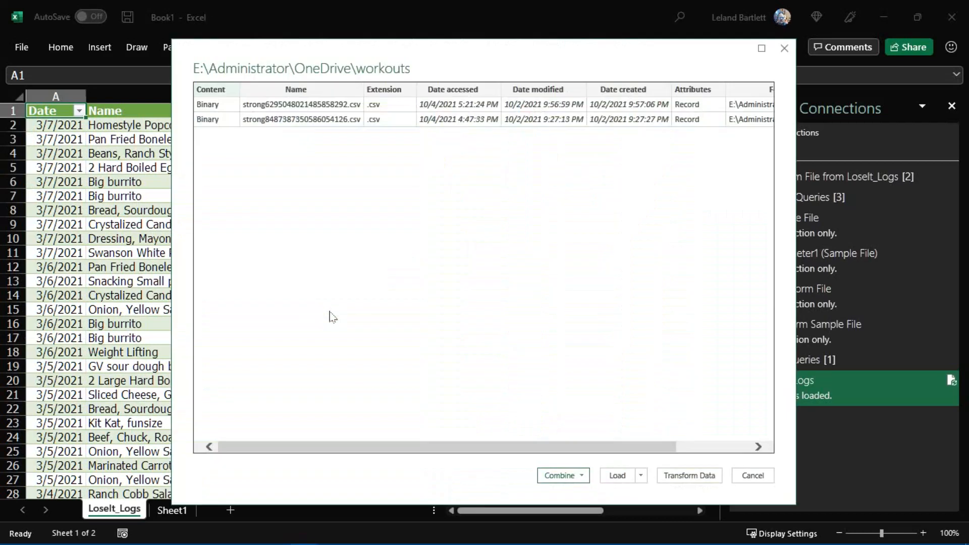
- Combine and transform the folder's two CSV files, using strong8487387350586054126.csv as the sample file
click(252, 102)
click(262, 120)
click(582, 477)
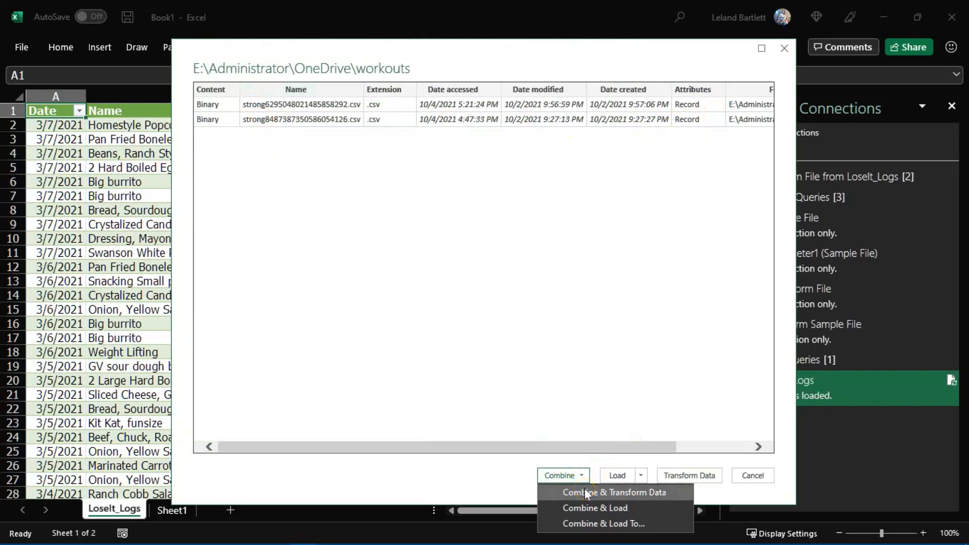
click(587, 493)
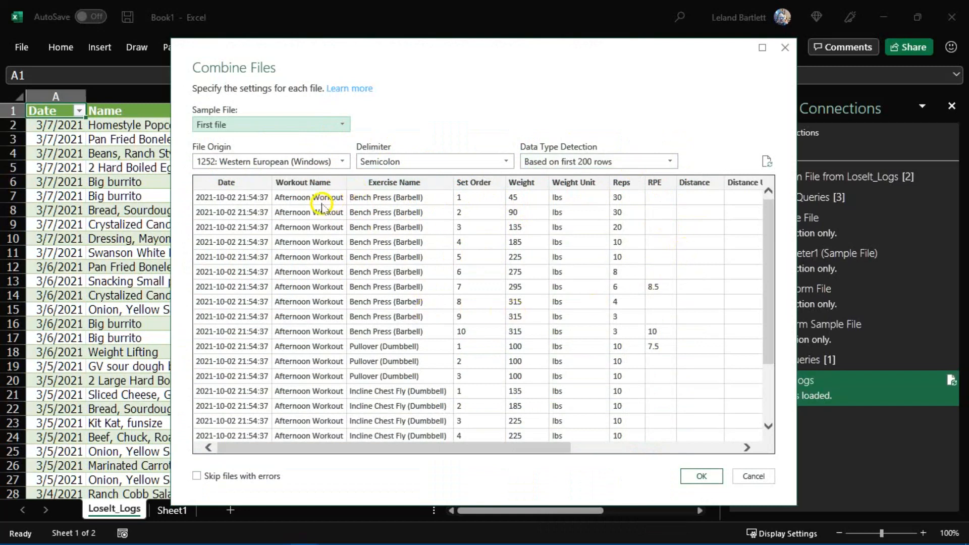
click(303, 123)
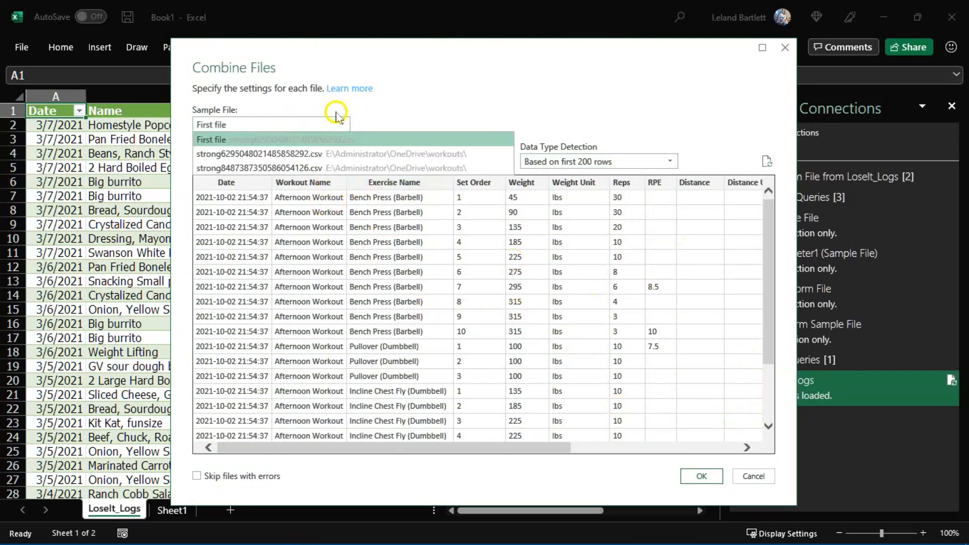
click(343, 170)
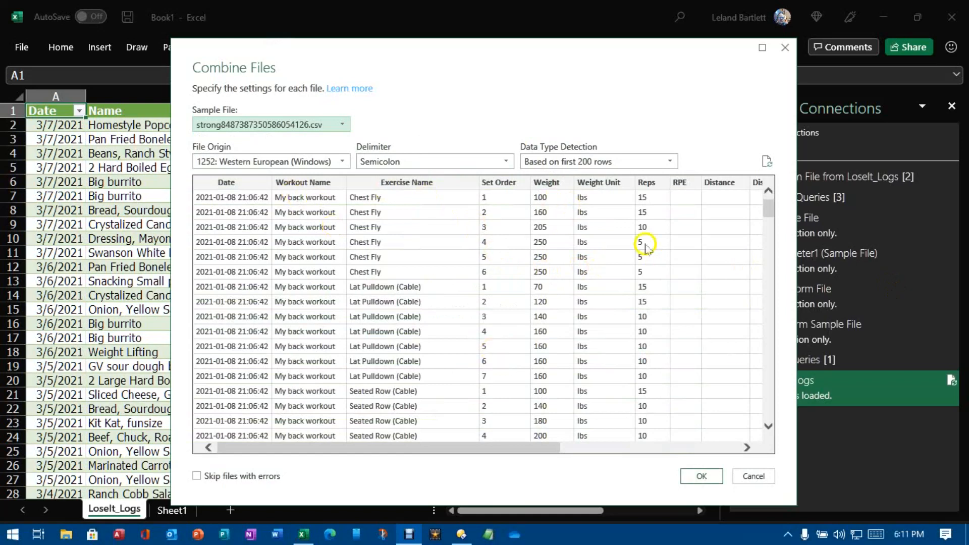
click(701, 475)
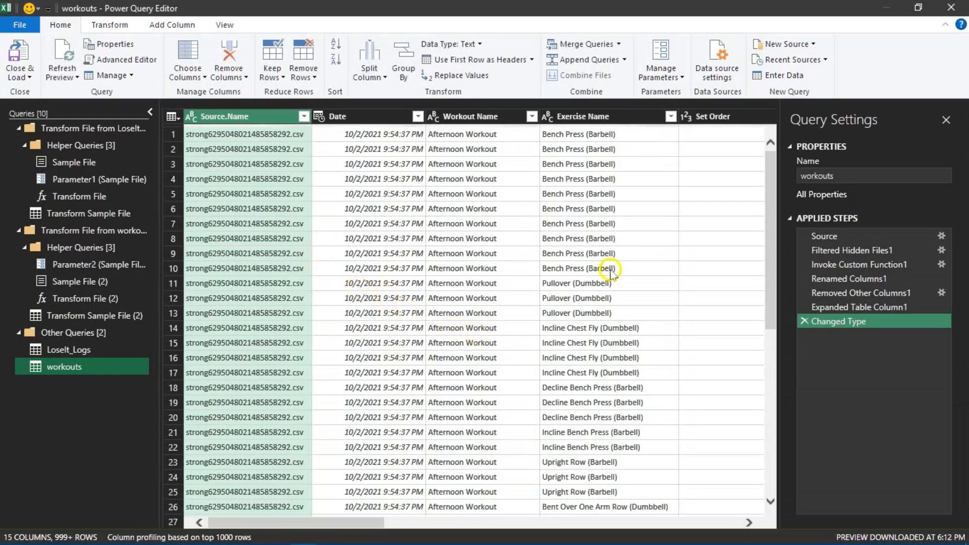
- Remove the Source.Name column from the workouts query and change the Date column's type to Date
click(247, 118)
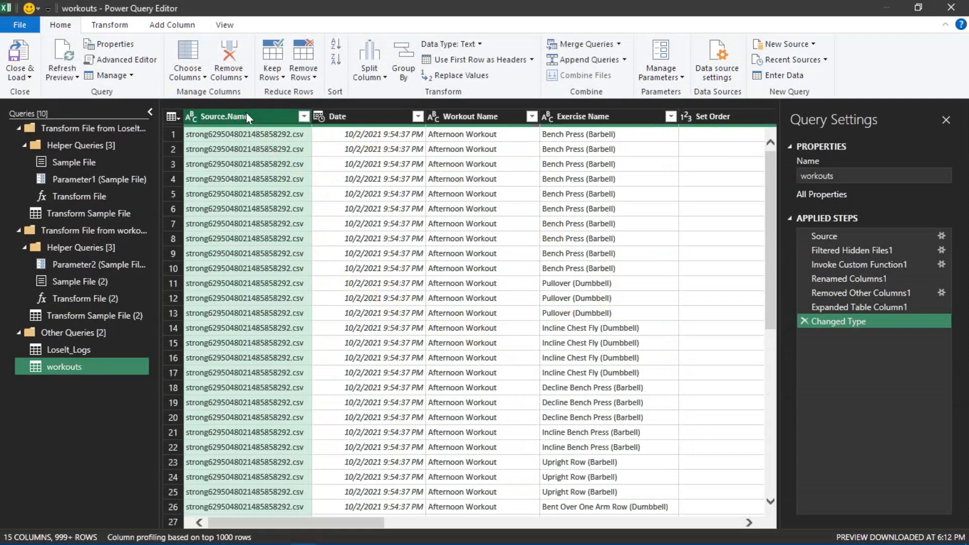
click(227, 57)
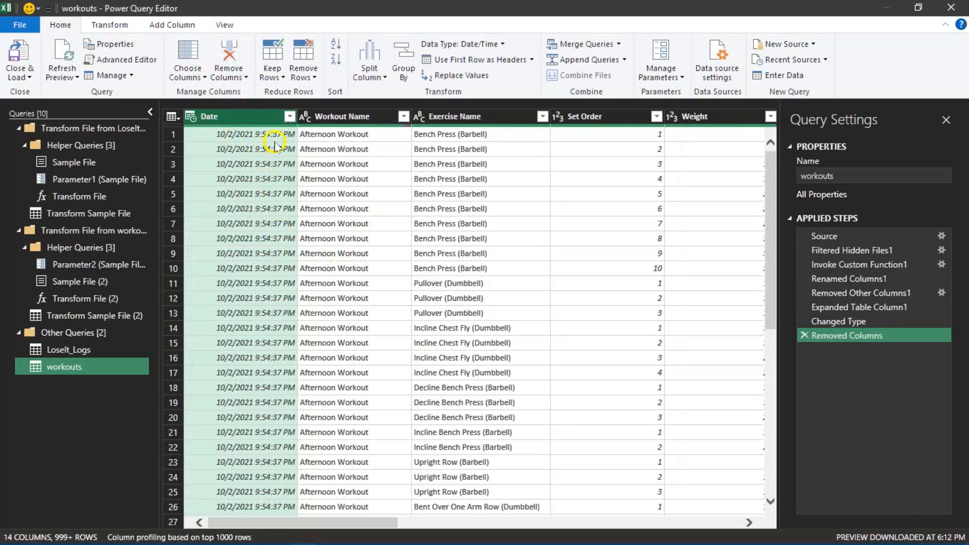
click(190, 117)
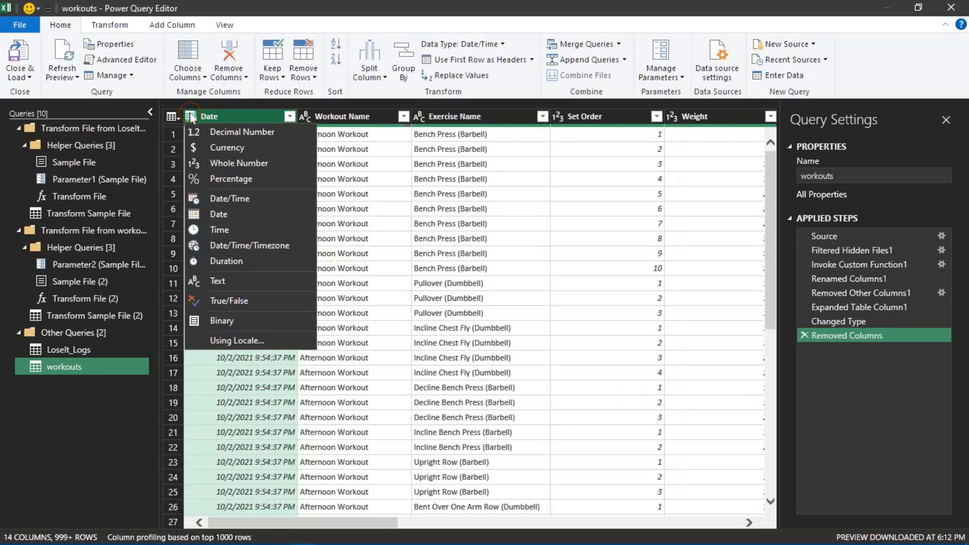
click(218, 207)
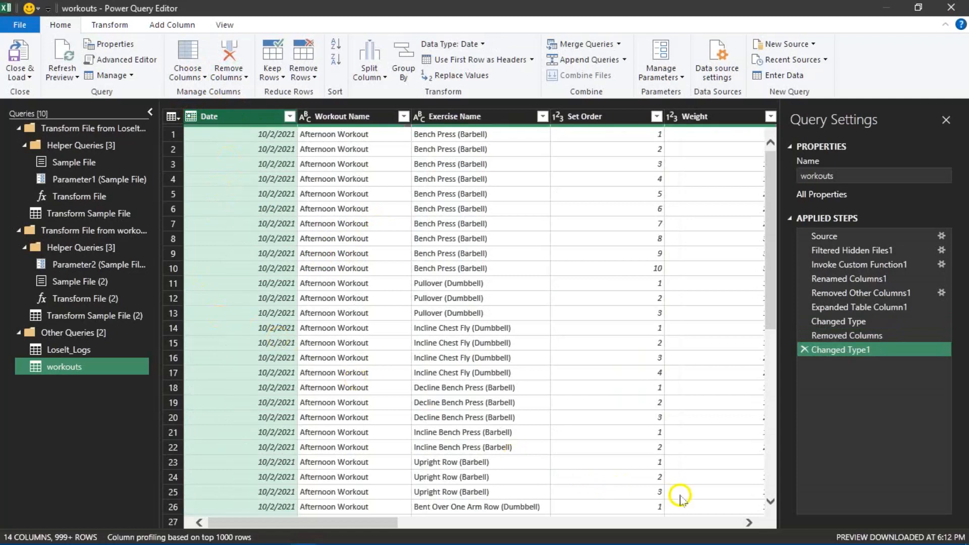
- Remove the Weight Unit, Distance, Distance Unit, Seconds, Notes and Workout Notes columns from the workouts query
click(749, 523)
click(749, 523)
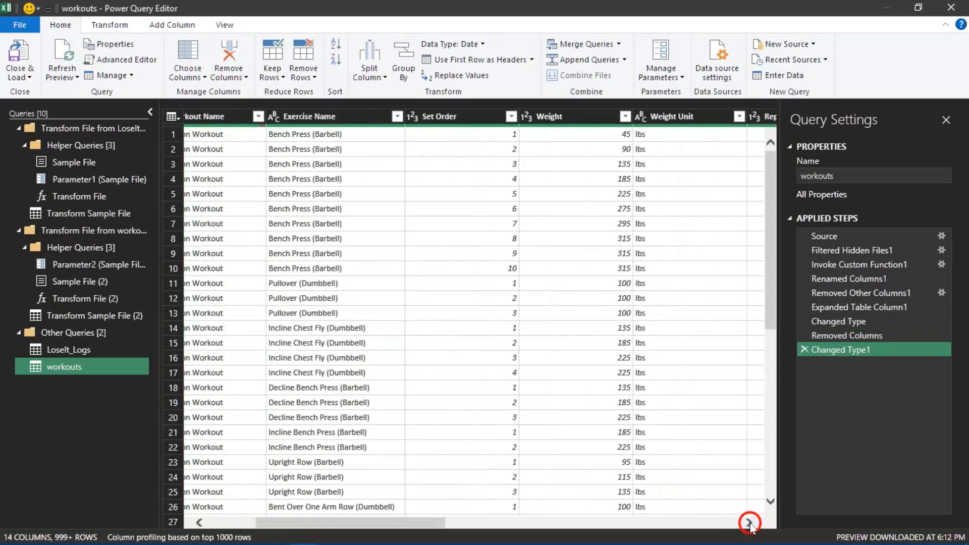
click(750, 523)
click(749, 523)
click(749, 523)
click(749, 523)
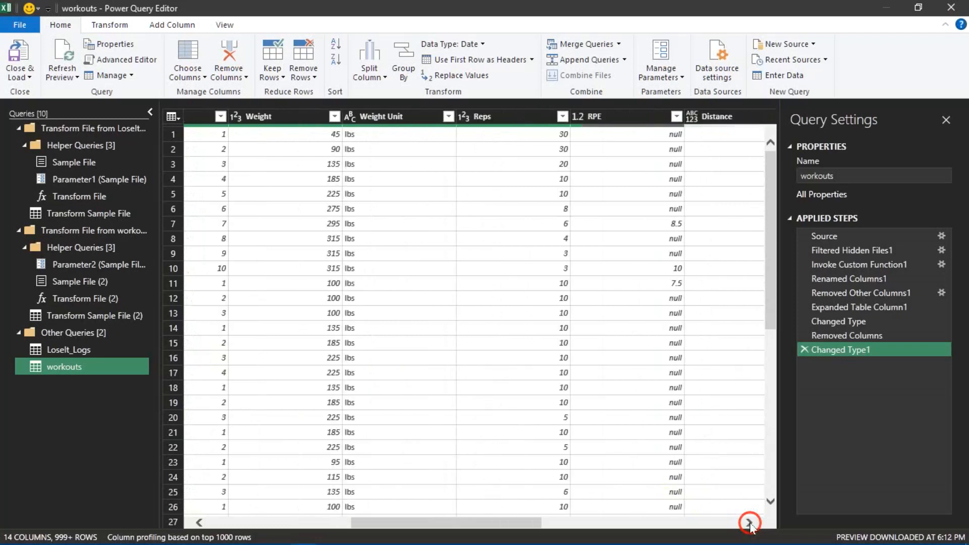
click(380, 117)
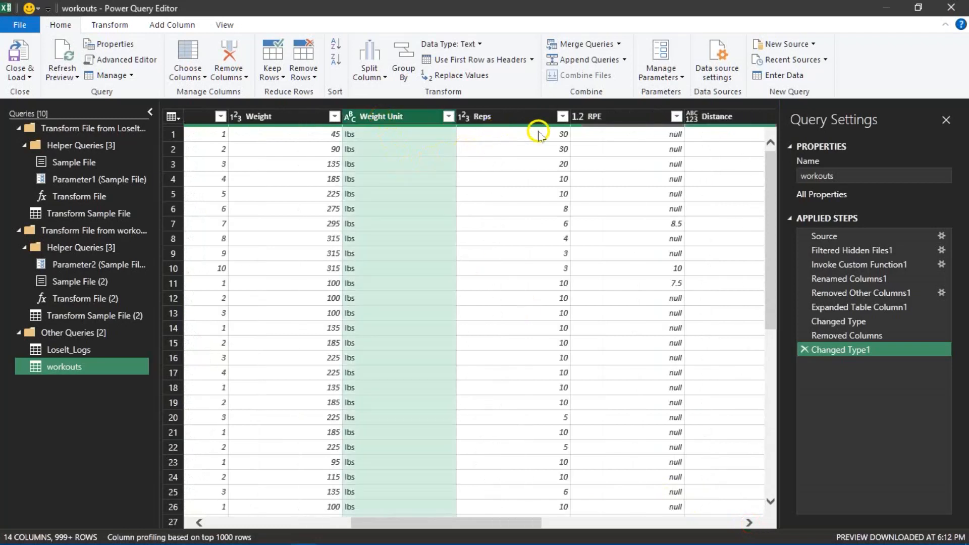
click(750, 523)
click(750, 523)
click(749, 523)
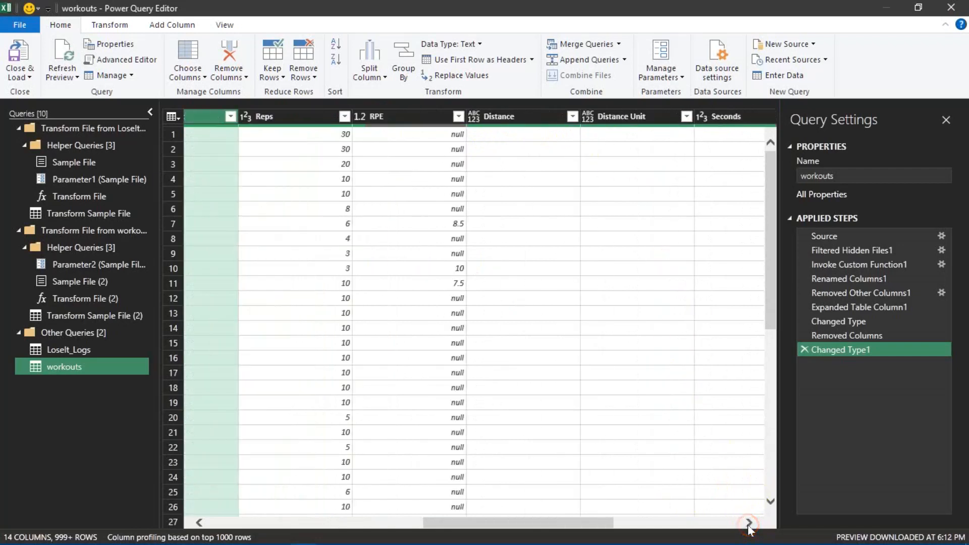
click(511, 116)
ctrl+click(629, 113)
ctrl+click(713, 120)
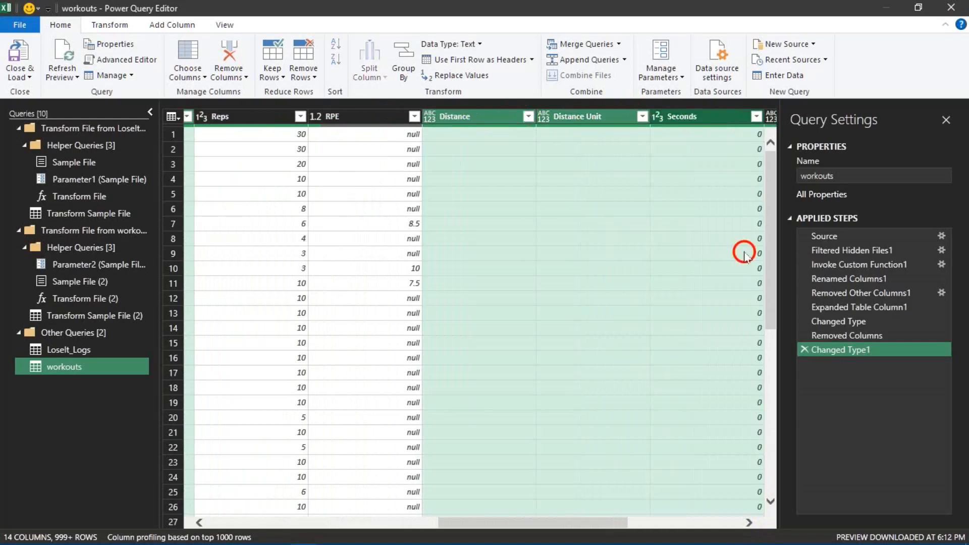
click(749, 523)
click(749, 523)
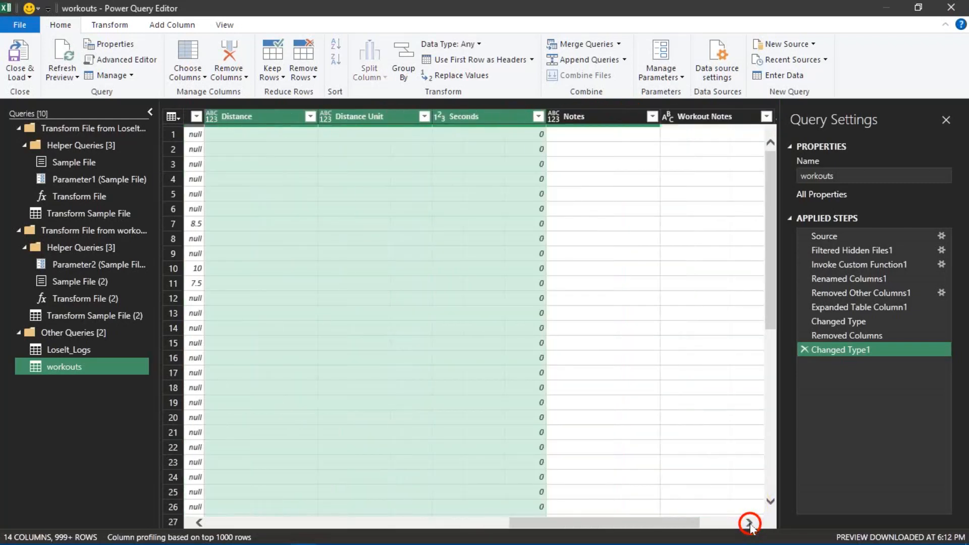
ctrl+click(614, 122)
ctrl+click(704, 121)
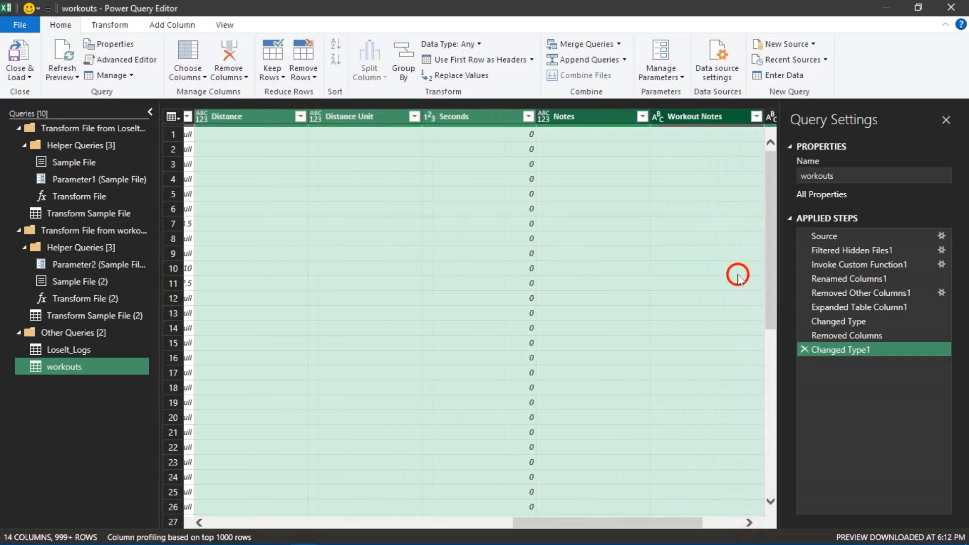
click(749, 524)
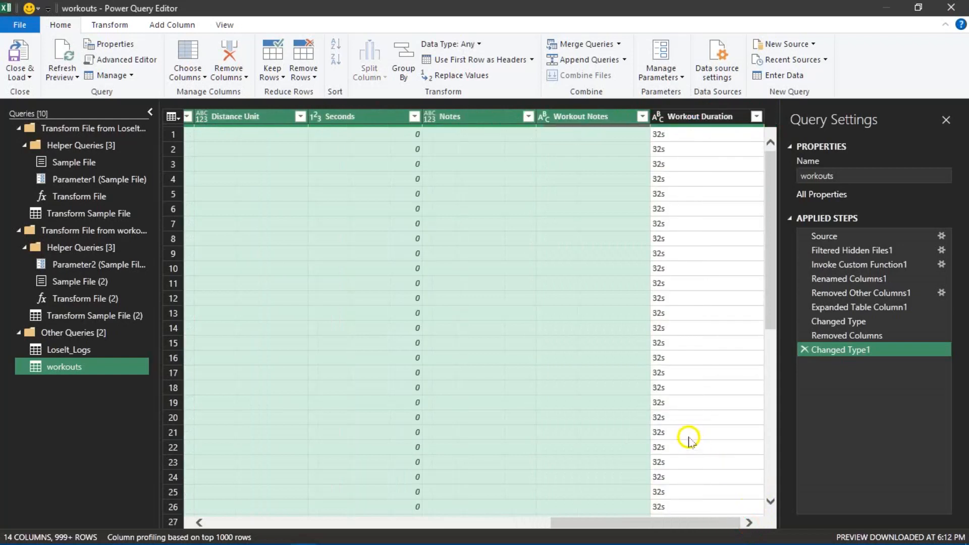
click(226, 65)
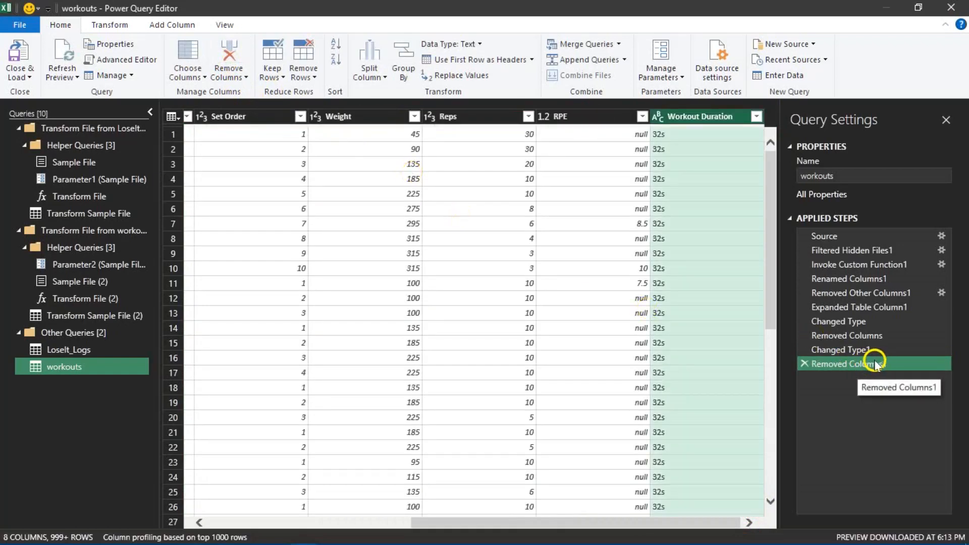
- Review the remaining columns of the workouts query from Date through Workout Duration
drag(568, 522, 363, 518)
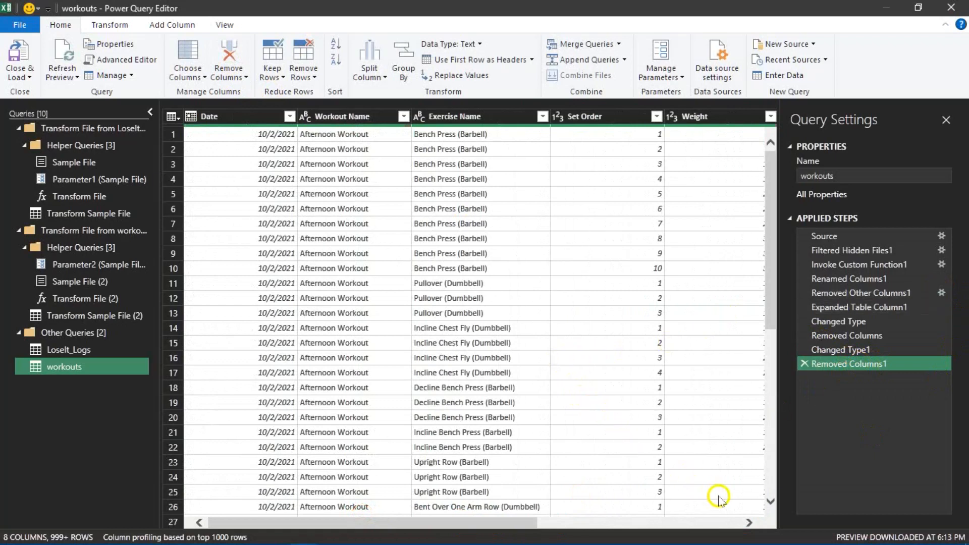
click(749, 522)
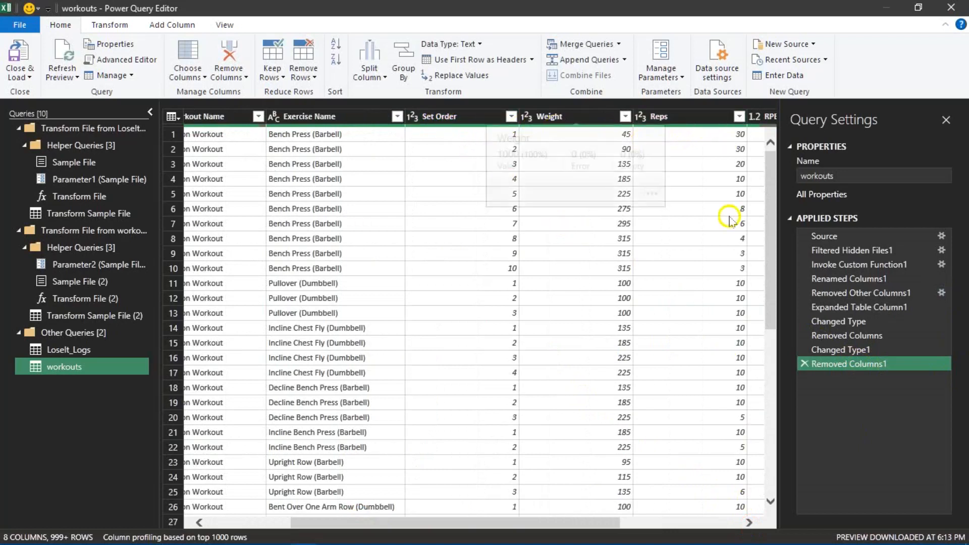
click(749, 523)
click(750, 523)
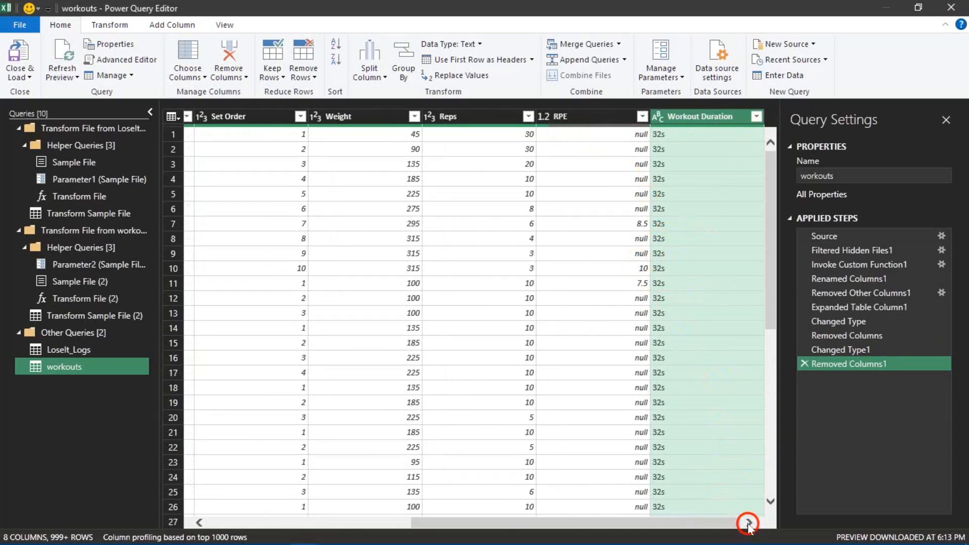
drag(599, 522, 277, 513)
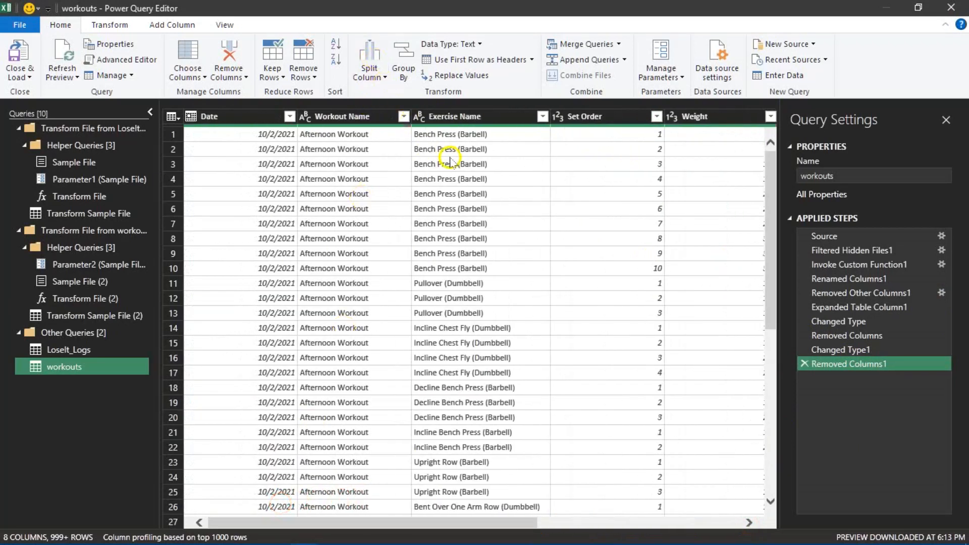
- Examine the distinct values of the Exercise Name and Workout Name columns and the rows of the workouts query
click(543, 119)
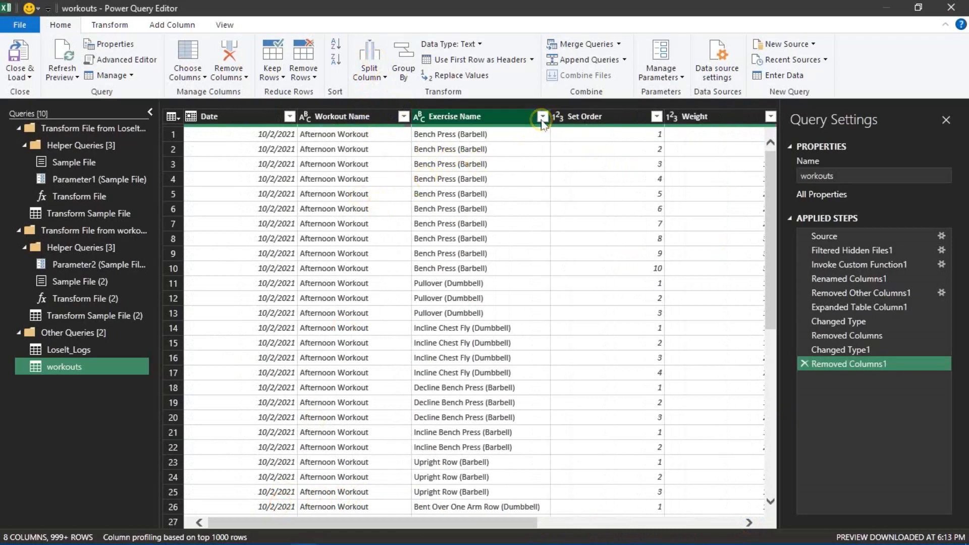
click(542, 120)
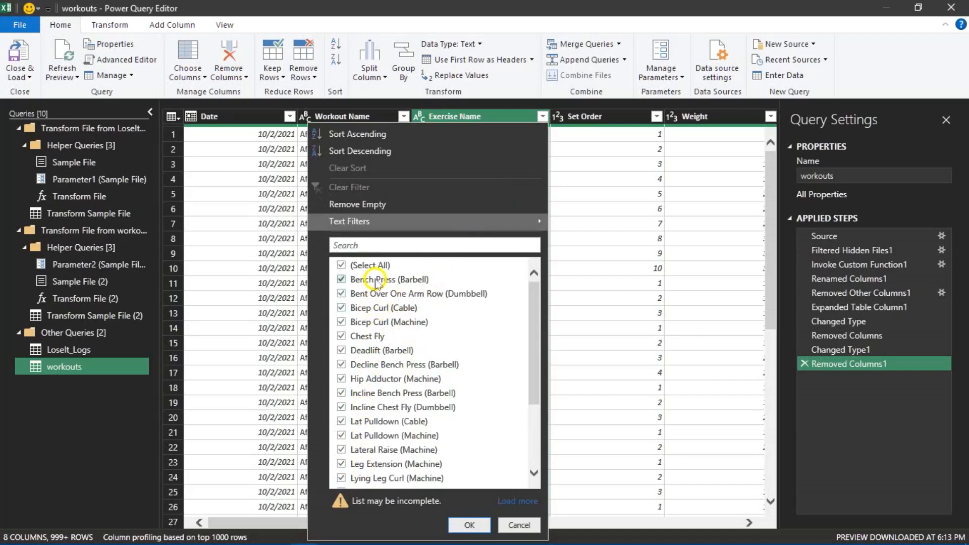
scroll(374, 326, down, 3)
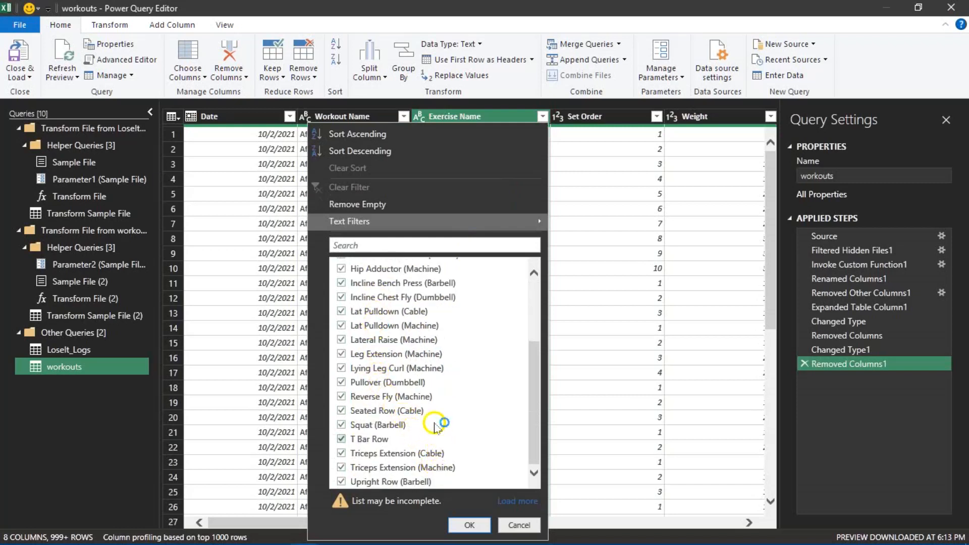
click(510, 527)
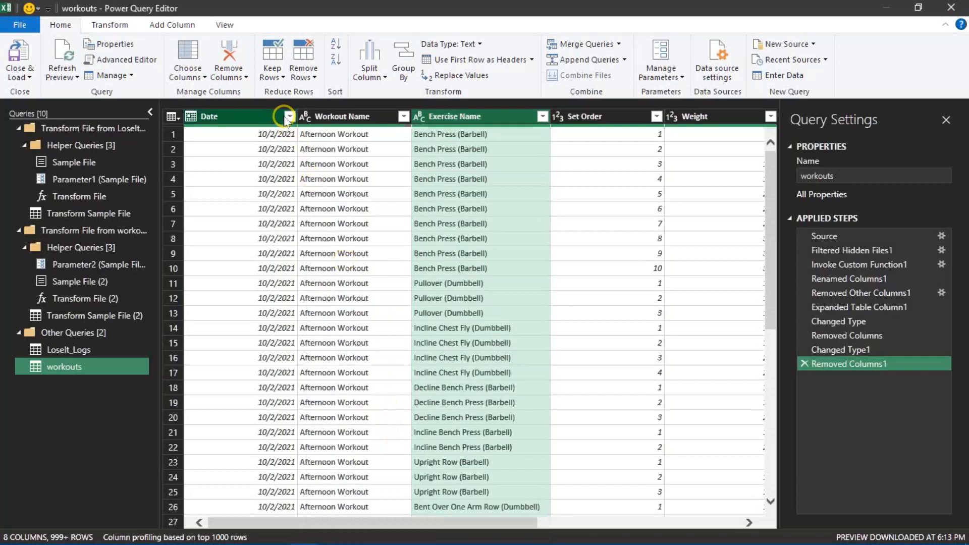
click(404, 116)
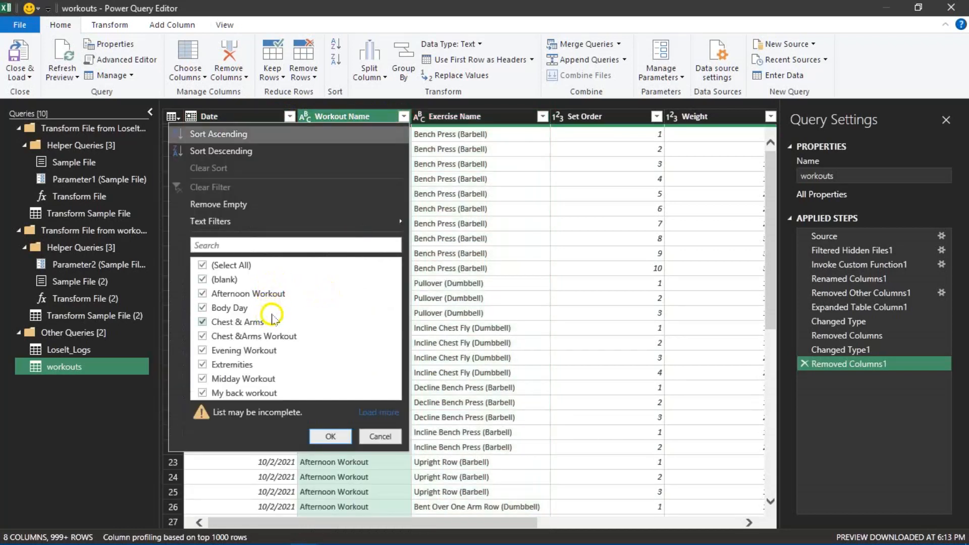
click(380, 437)
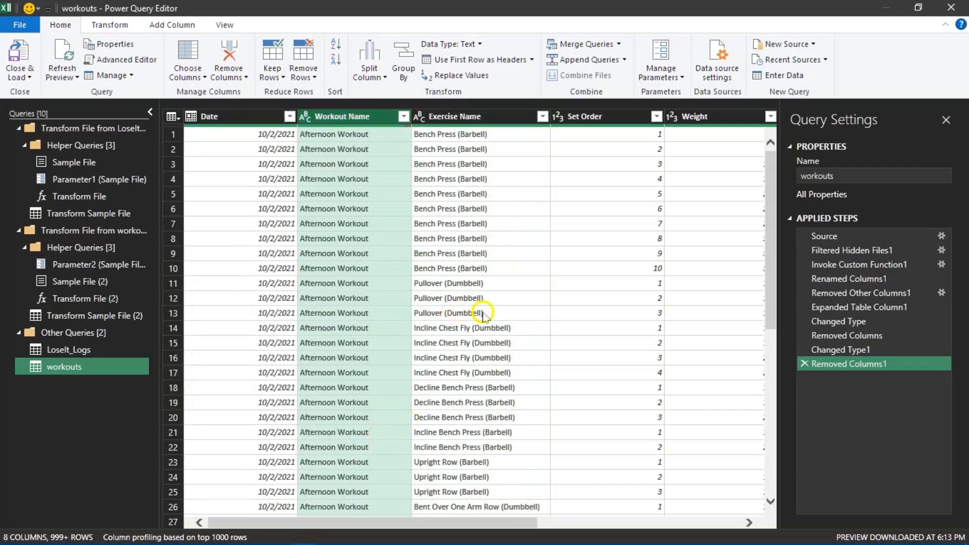
scroll(479, 328, down, 8)
scroll(479, 336, down, 17)
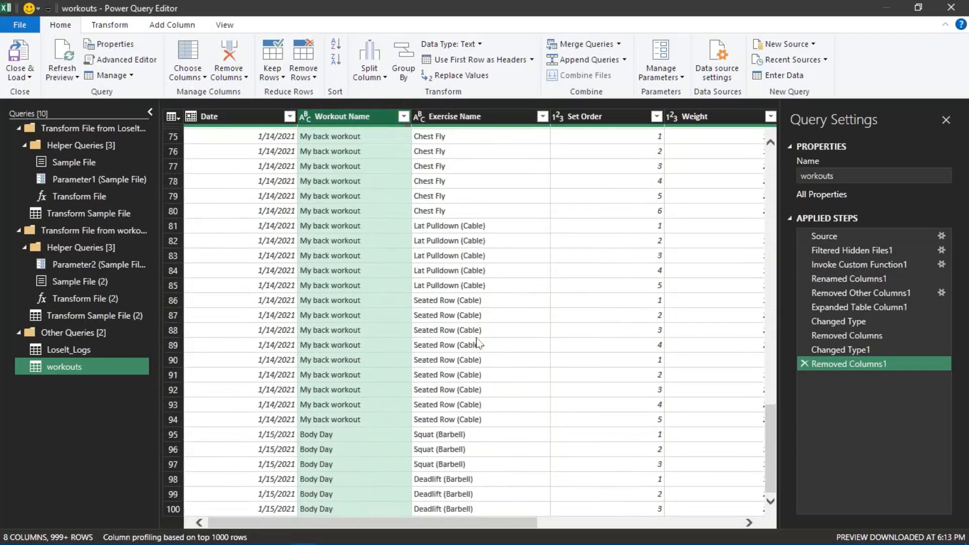
scroll(479, 344, down, 17)
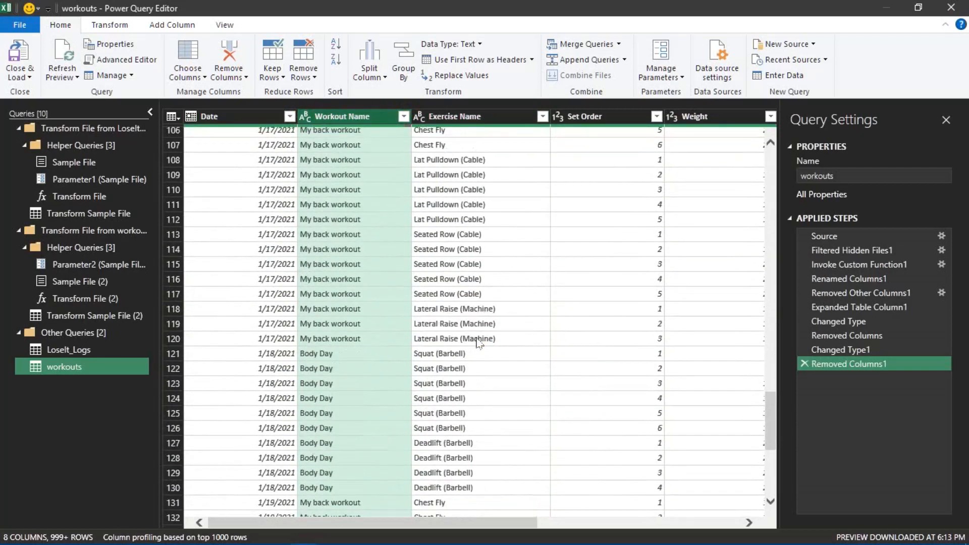
scroll(476, 343, down, 1)
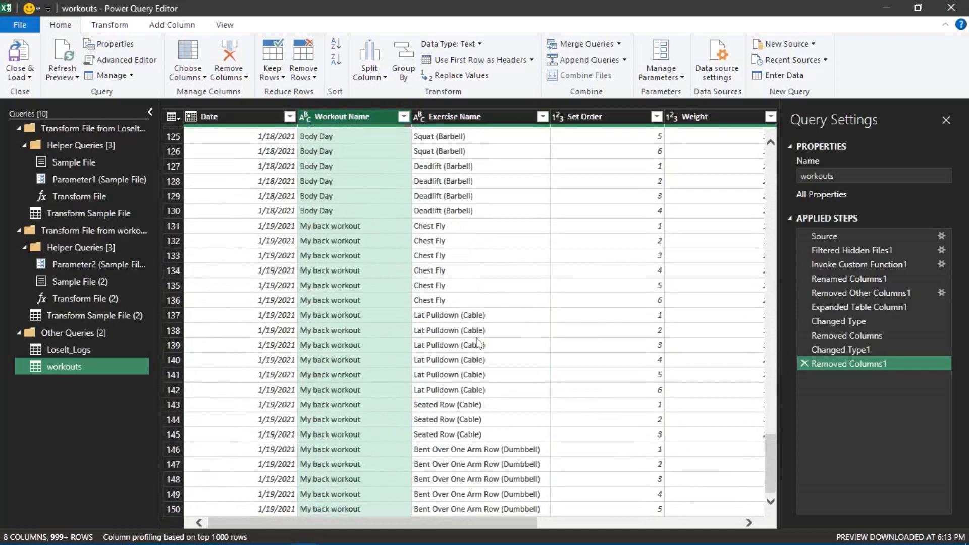
click(767, 469)
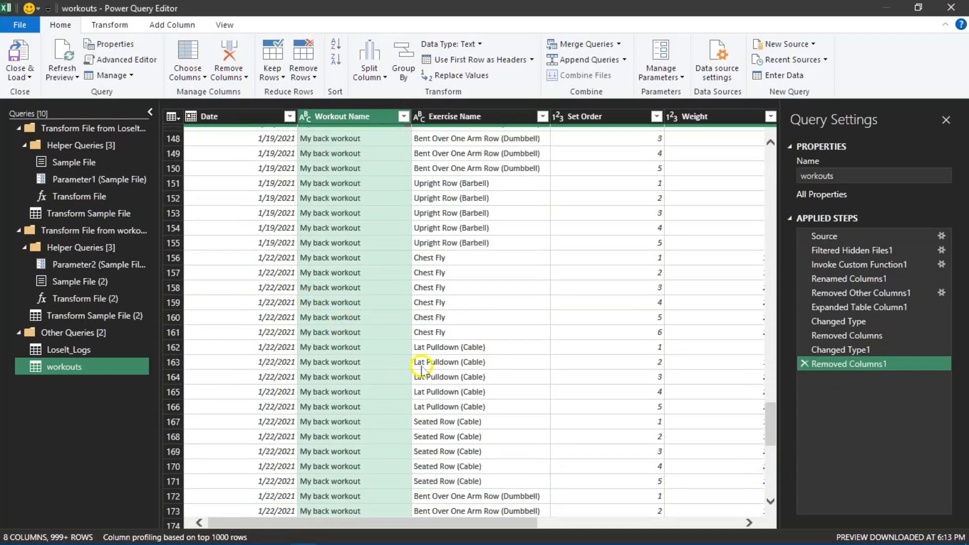
- Load the complete value list for the Exercise Name column and filter out the Elliptical Machine rows
click(542, 117)
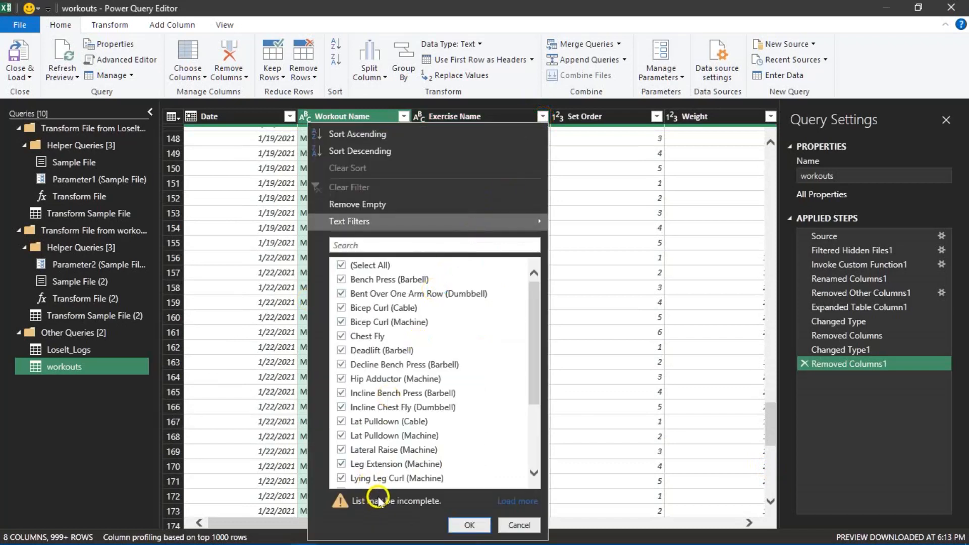
click(523, 503)
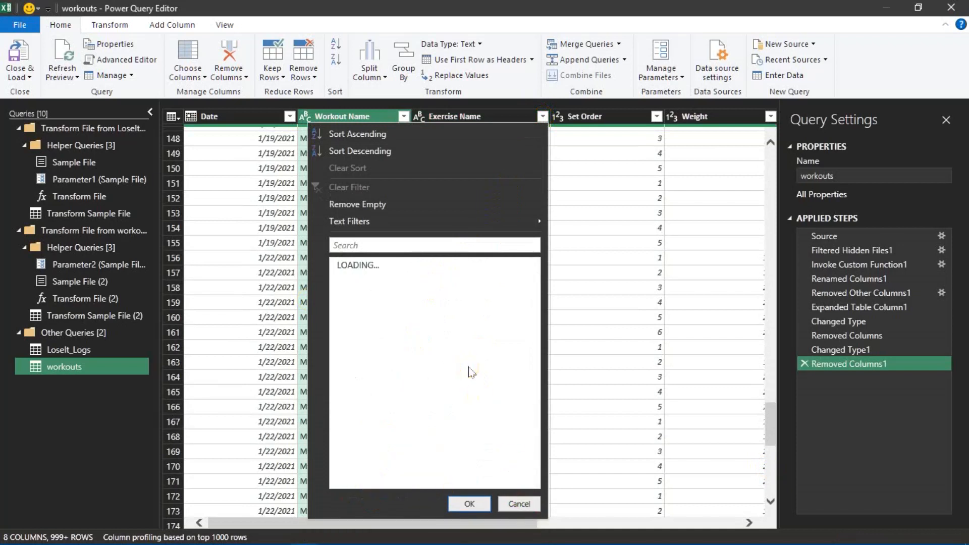
scroll(473, 338, down, 1)
scroll(473, 338, down, 2)
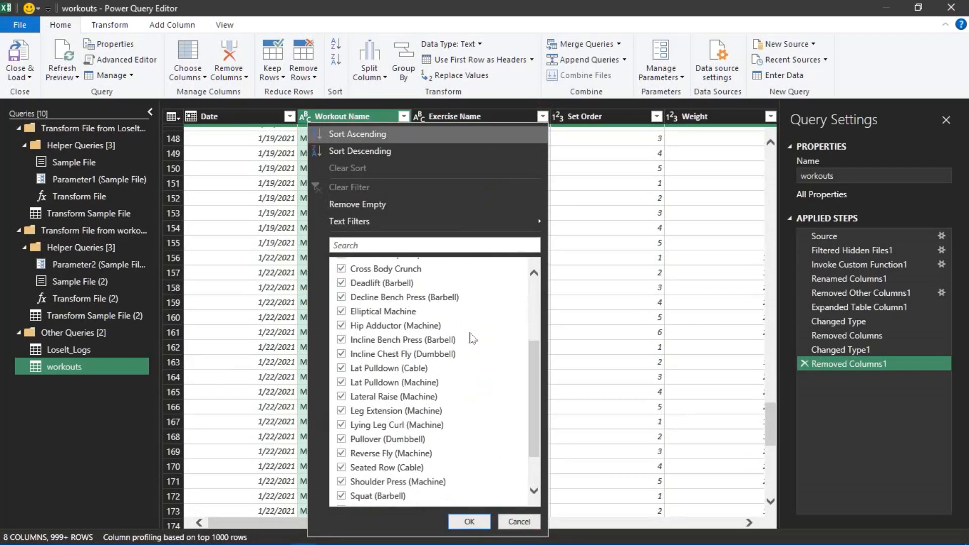
click(342, 312)
click(342, 311)
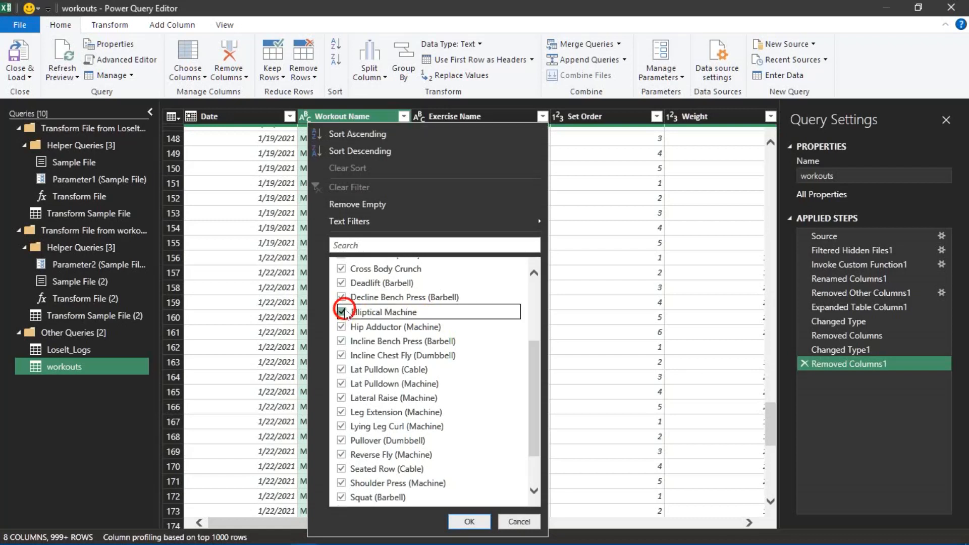
click(467, 521)
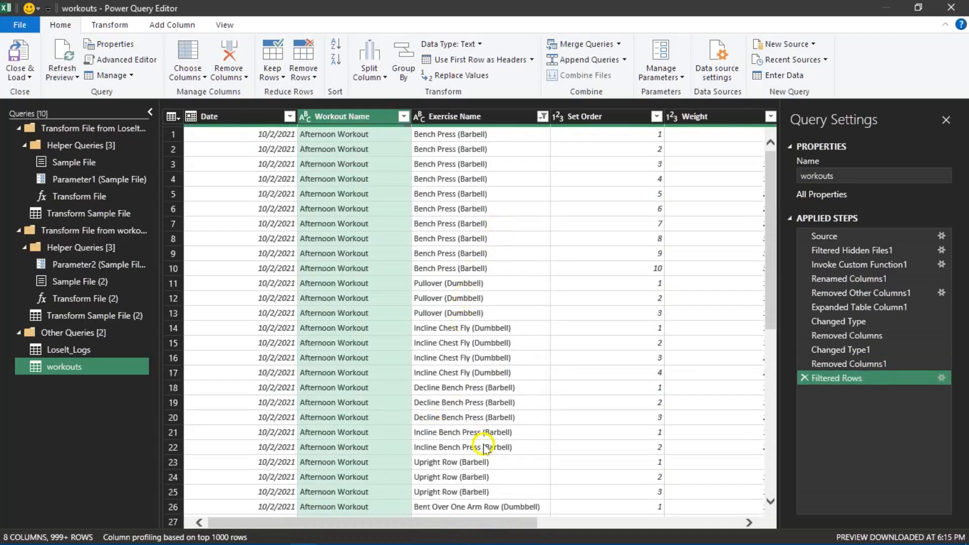
- Check the filtered rows of the workouts query, then close the editor and load the query into an Excel worksheet table
scroll(485, 447, down, 4)
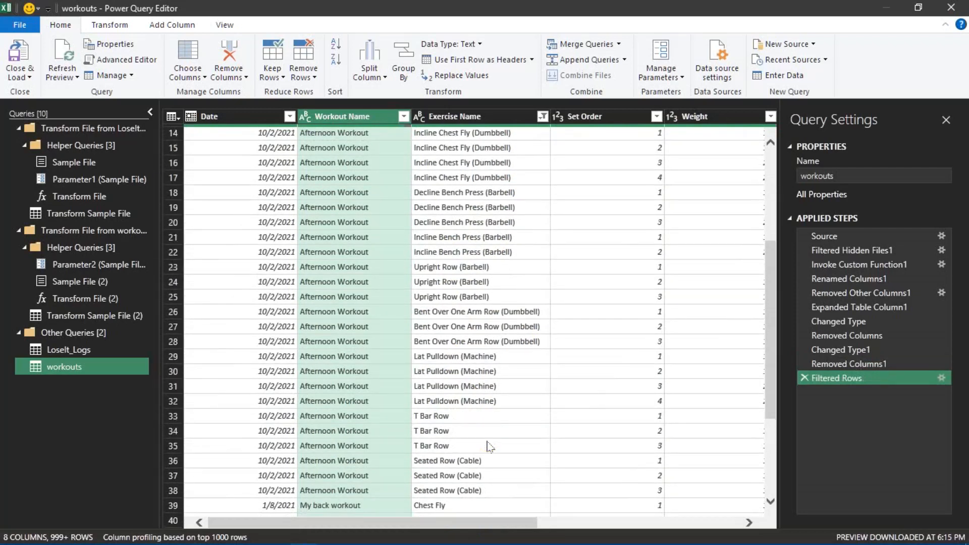
scroll(489, 447, down, 3)
scroll(488, 448, down, 3)
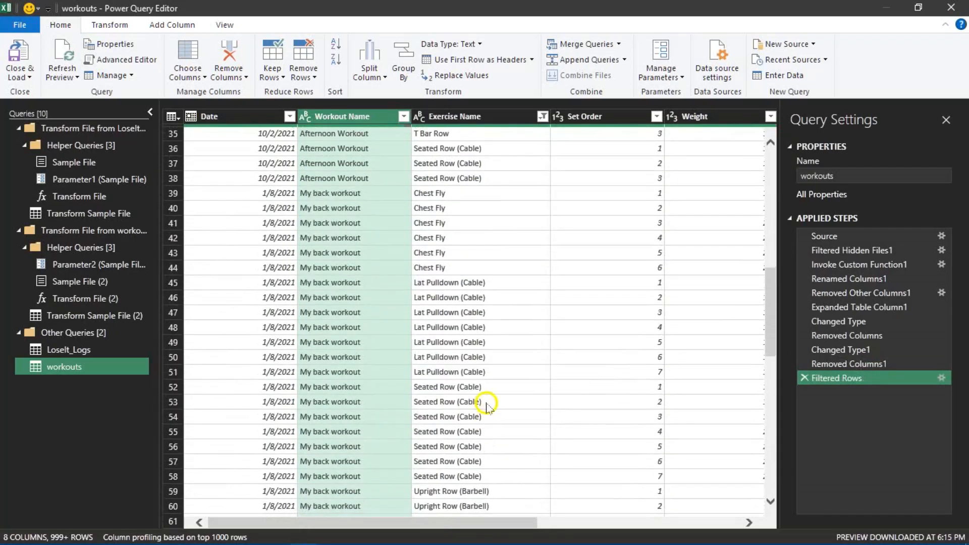
scroll(488, 411, up, 9)
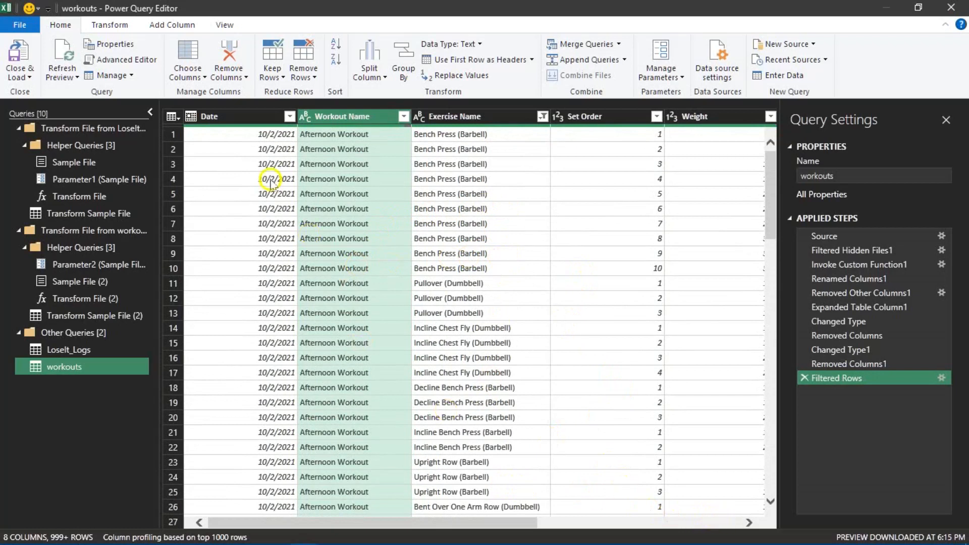
click(22, 77)
click(34, 93)
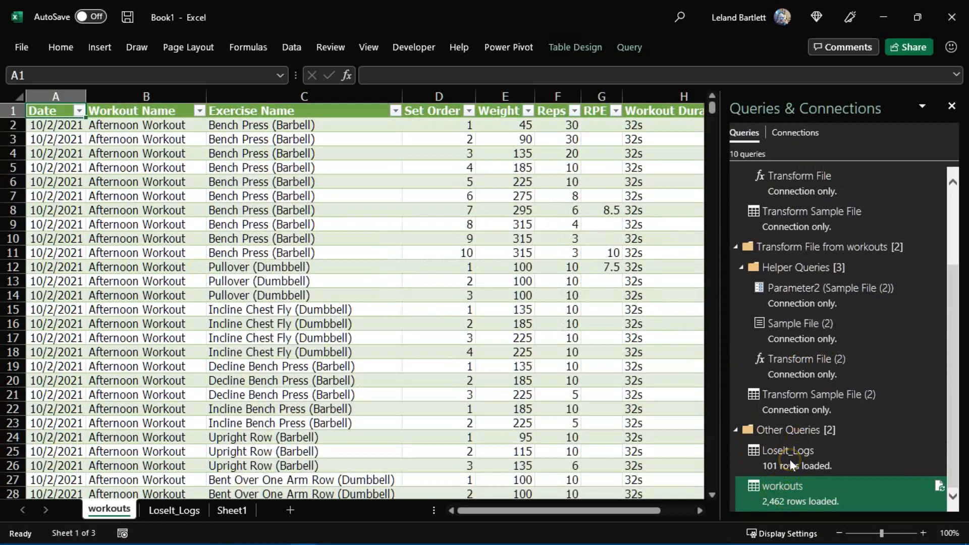
mouse_move(790, 460)
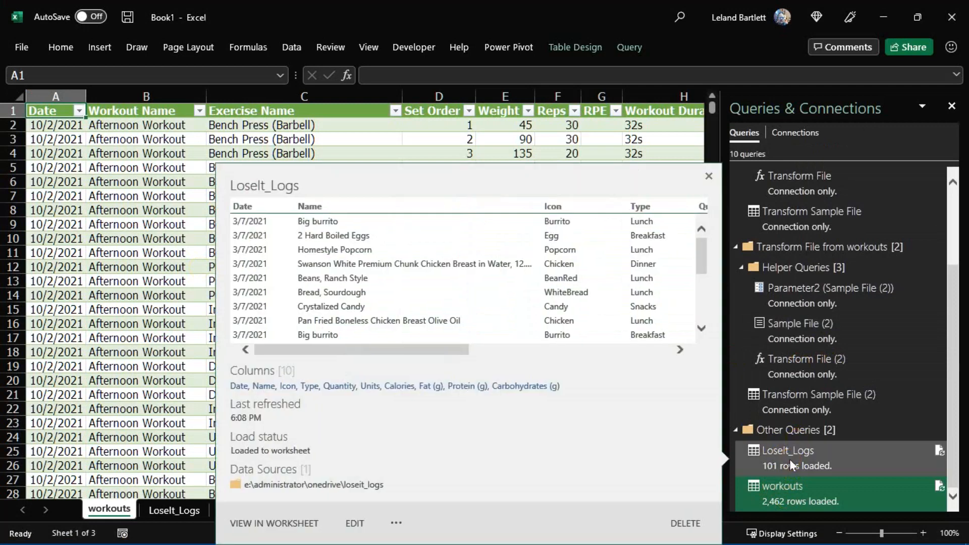